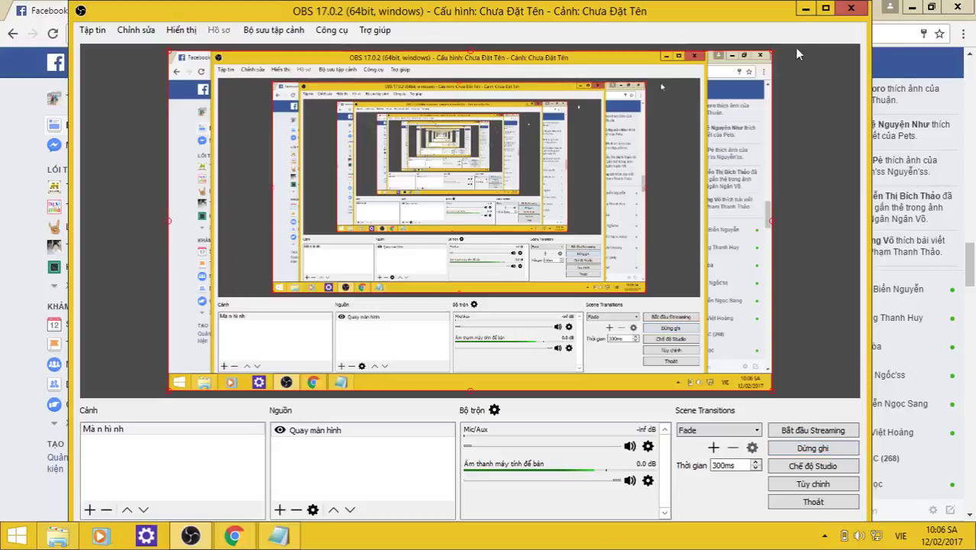
Minimize OBS Studio and the Chrome window so the Notepad installation notes are visible.
{"action": "left_click", "coordinate": [803, 9]}
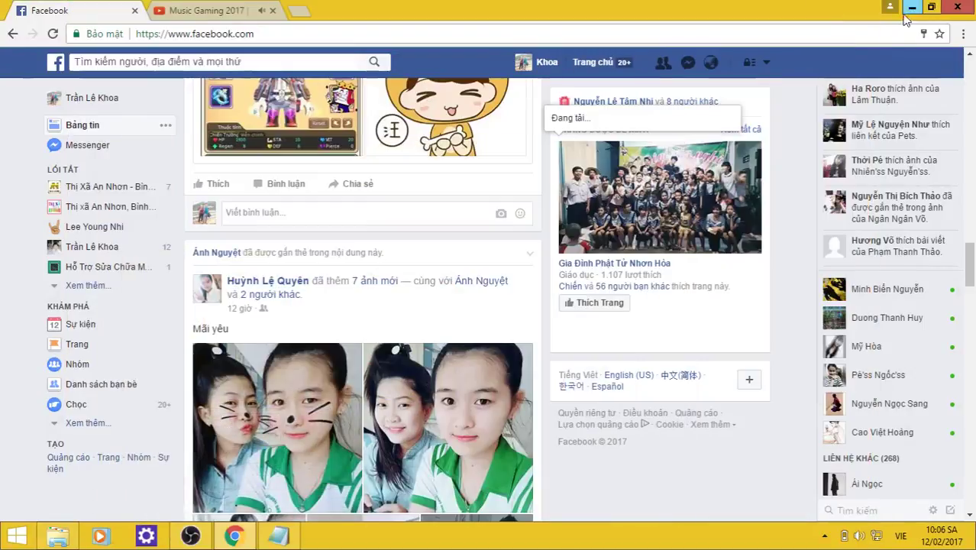
{"action": "left_click", "coordinate": [912, 7]}
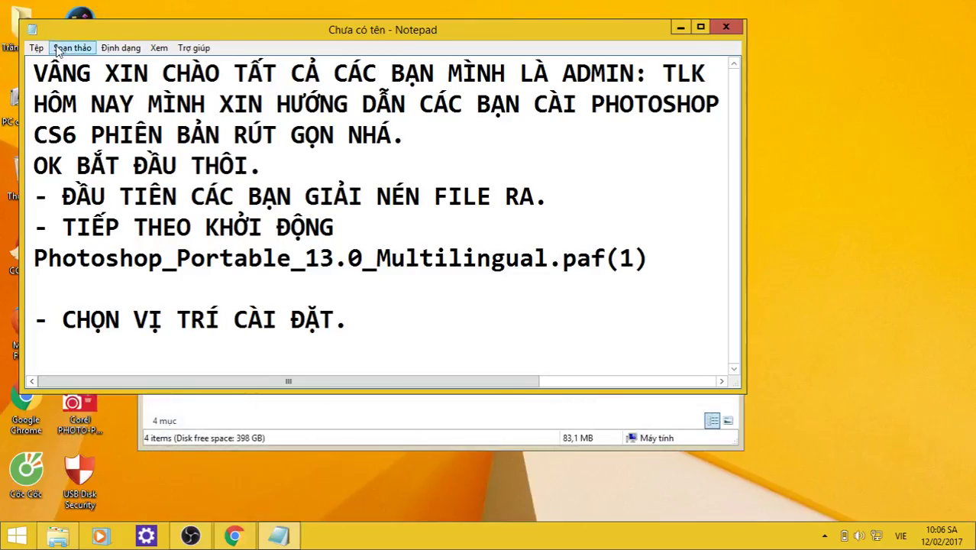
Highlight each line of the Notepad installation notes in turn, then bring the CS6 Rut Gon folder forward.
{"action": "left_click_drag", "start_coordinate": [34, 73], "coordinate": [728, 75]}
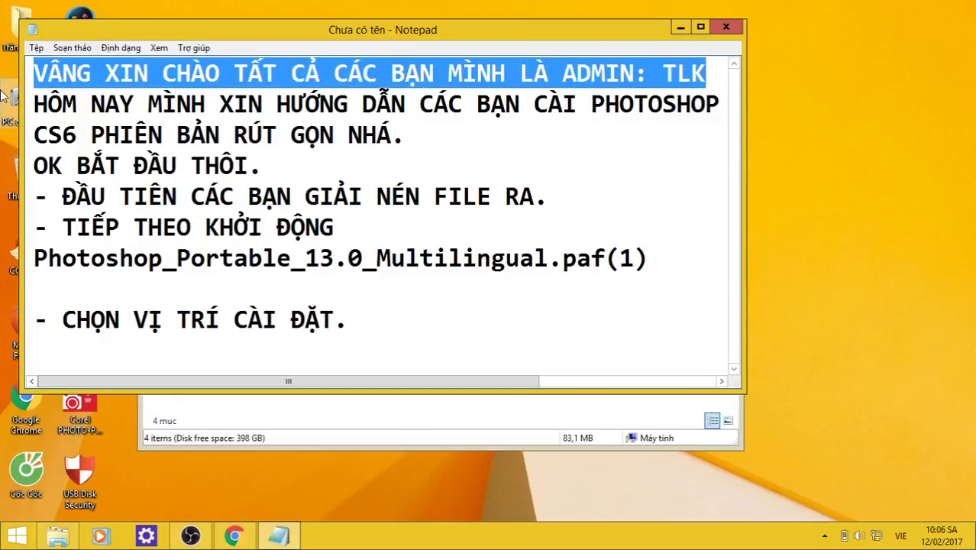
{"action": "mouse_move", "coordinate": [36, 99]}
{"action": "left_mouse_down"}
{"action": "mouse_move", "coordinate": [721, 101]}
{"action": "mouse_move", "coordinate": [719, 120]}
{"action": "left_mouse_up"}
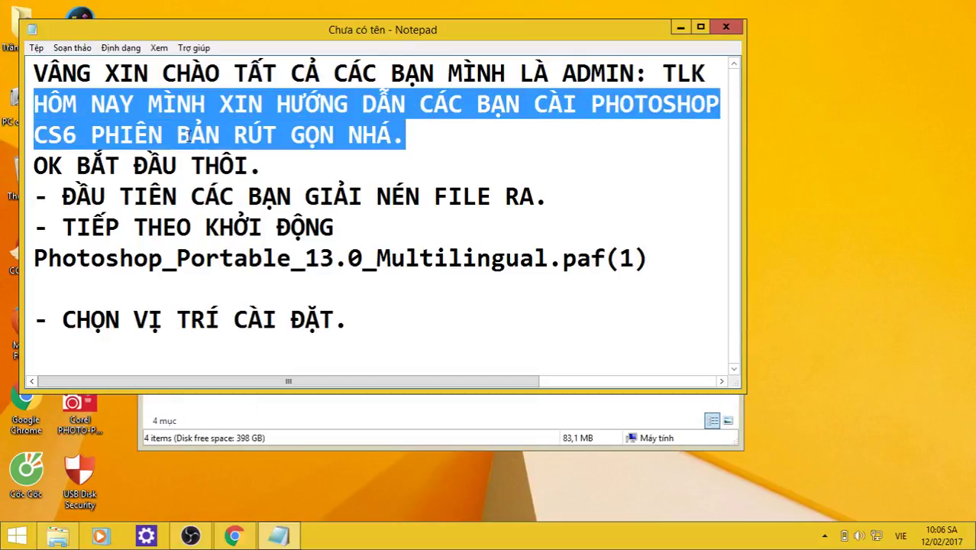
{"action": "left_click", "coordinate": [94, 163]}
{"action": "left_click_drag", "start_coordinate": [37, 163], "coordinate": [283, 165]}
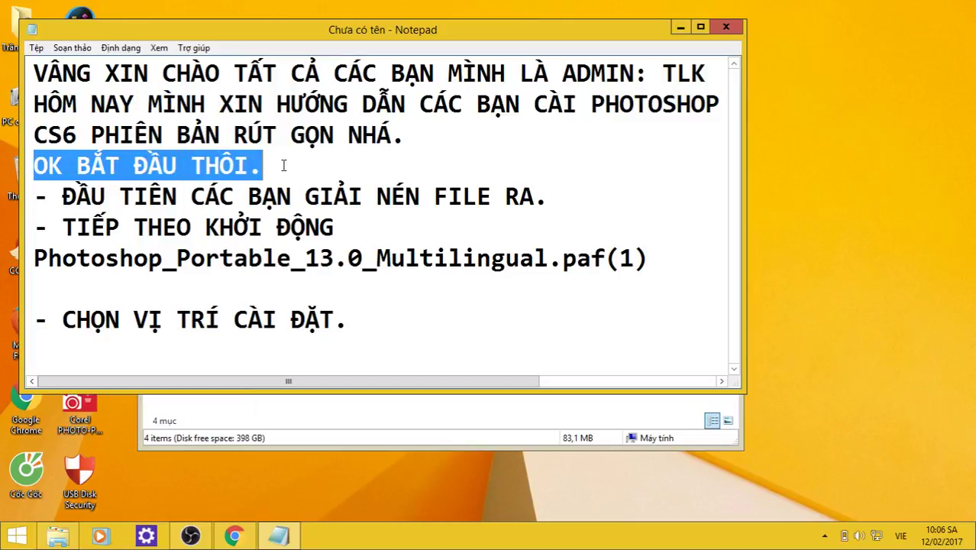
{"action": "left_click", "coordinate": [283, 166]}
{"action": "mouse_move", "coordinate": [37, 193]}
{"action": "left_mouse_down"}
{"action": "mouse_move", "coordinate": [260, 196]}
{"action": "mouse_move", "coordinate": [382, 217]}
{"action": "mouse_move", "coordinate": [575, 202]}
{"action": "left_mouse_up"}
{"action": "left_click", "coordinate": [633, 105]}
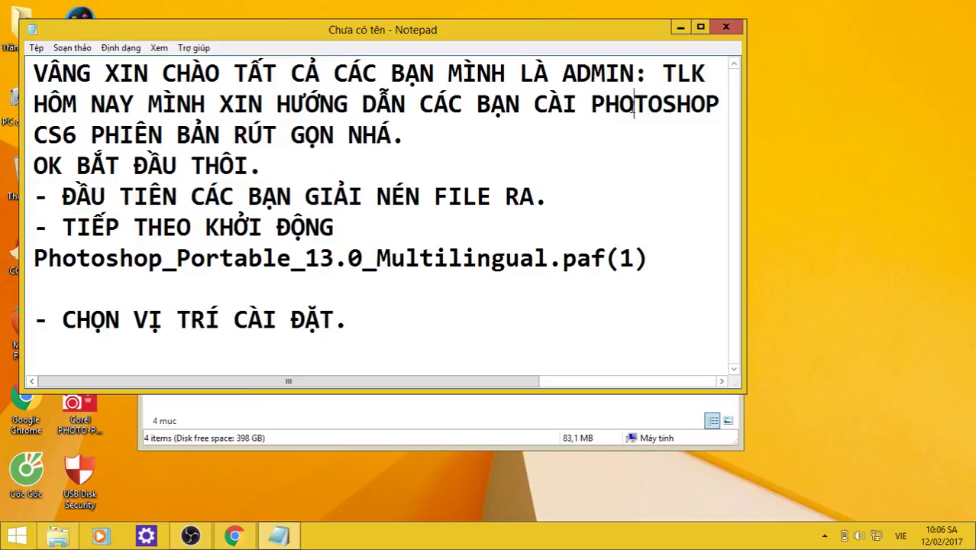
{"action": "left_click", "coordinate": [452, 412]}
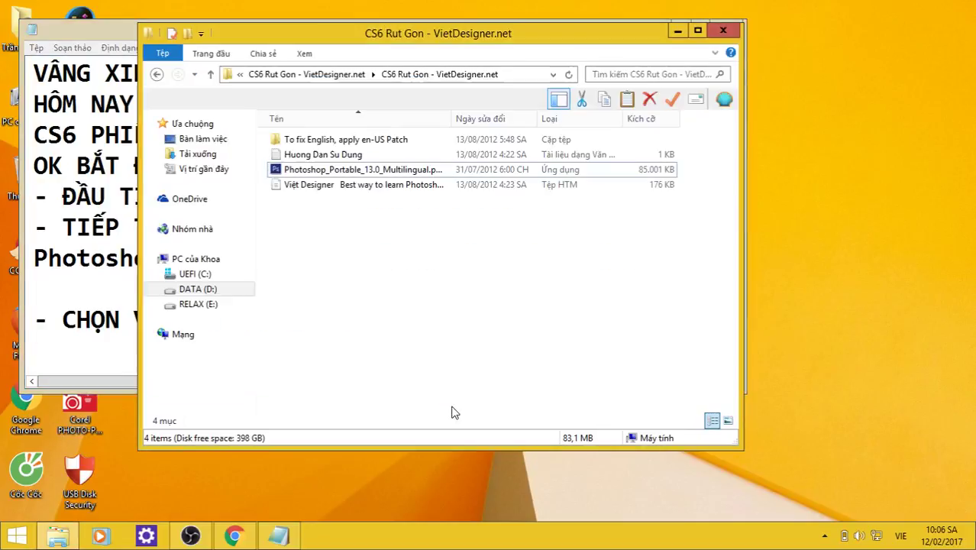
Go back to the Phần mềm folder and open the extracted CS6 Rut Gon folder.
{"action": "left_click", "coordinate": [157, 74]}
{"action": "left_click", "coordinate": [336, 198]}
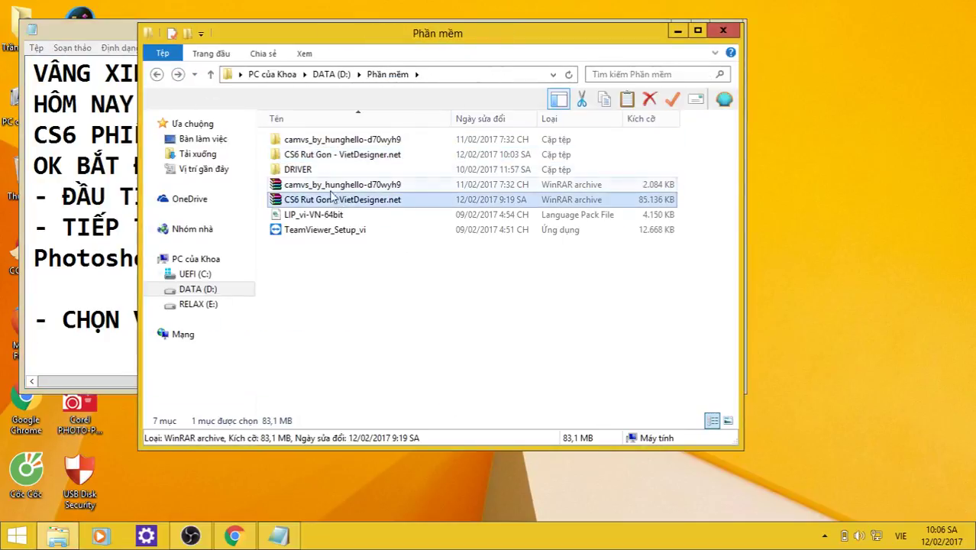
{"action": "right_click", "coordinate": [323, 197]}
{"action": "left_click", "coordinate": [333, 157]}
{"action": "double_click", "coordinate": [334, 157]}
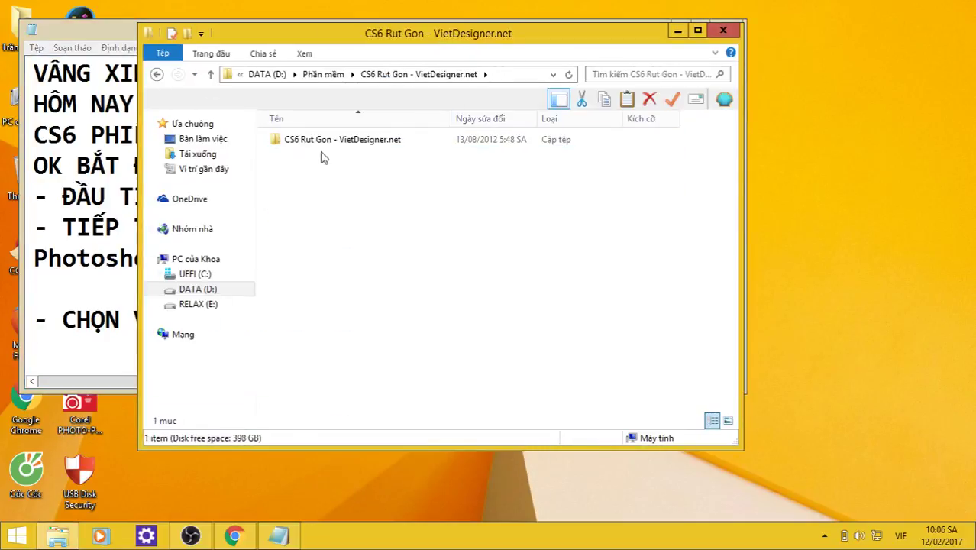
Highlight the installer launch step in the notes, then return to the folder window.
{"action": "left_click", "coordinate": [121, 217]}
{"action": "mouse_move", "coordinate": [46, 222]}
{"action": "left_mouse_down"}
{"action": "mouse_move", "coordinate": [388, 229]}
{"action": "mouse_move", "coordinate": [556, 259]}
{"action": "mouse_move", "coordinate": [650, 259]}
{"action": "left_mouse_up"}
{"action": "left_click", "coordinate": [656, 256]}
{"action": "left_click", "coordinate": [540, 429]}
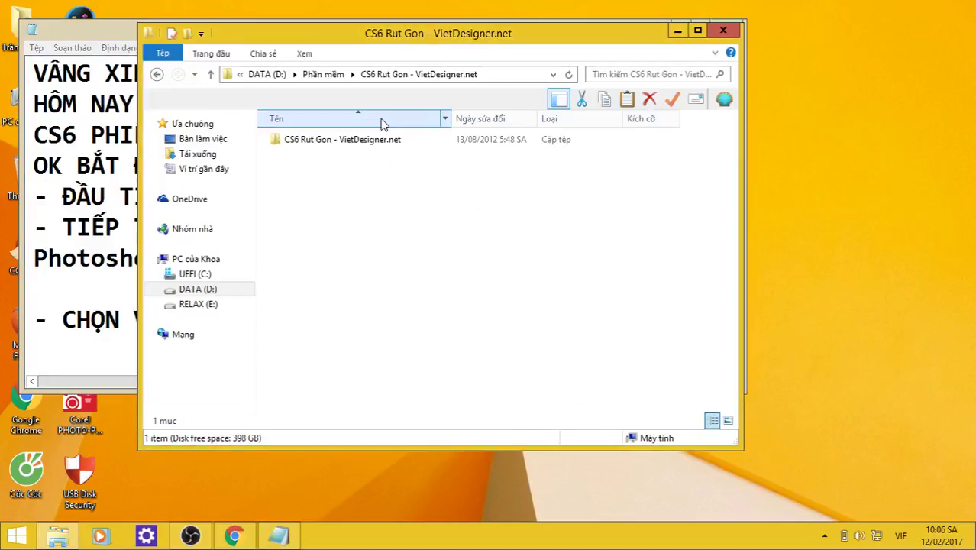
Launch Photoshop_Portable_13.0_Multilingual.paf(1) from the inner folder and dismiss its NSIS launch error.
{"action": "double_click", "coordinate": [372, 156]}
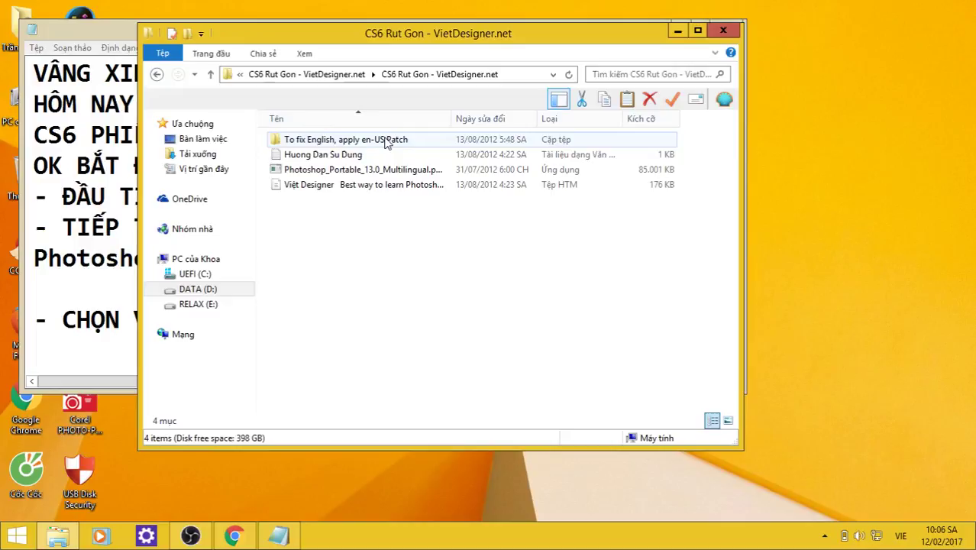
{"action": "double_click", "coordinate": [329, 170]}
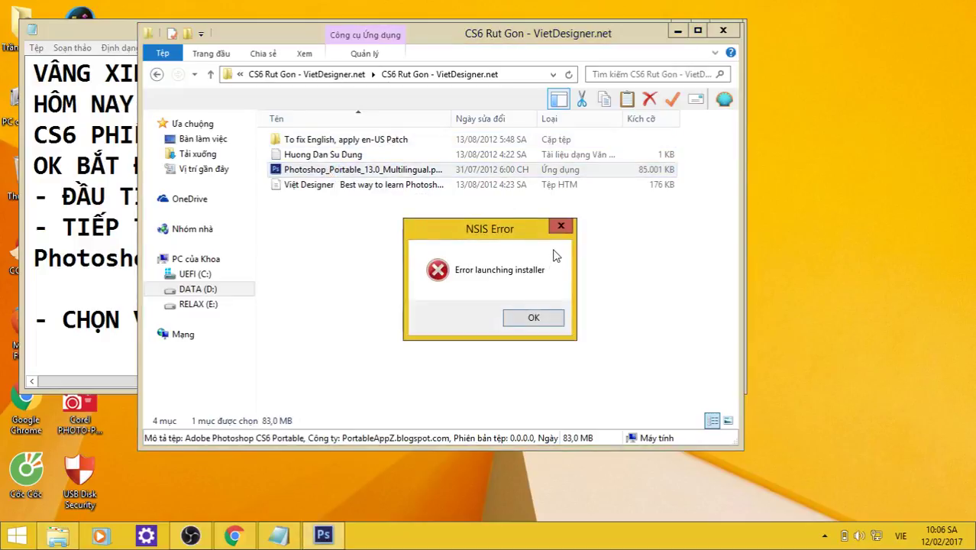
{"action": "left_click", "coordinate": [560, 226]}
{"action": "left_click", "coordinate": [76, 259]}
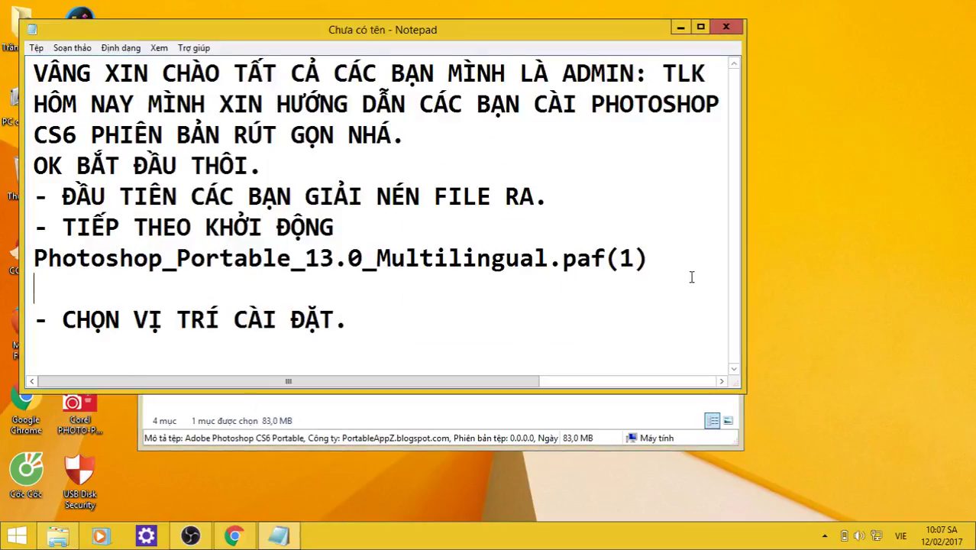
Type the reminder 'NHỚ LÀ CHẠY BÊN Ổ C' after the launch step, erasing mistyped characters.
{"action": "type", "text": "NHƠ"}
{"action": "key", "text": "Return"}
{"action": "type", "text": "LÀ "}
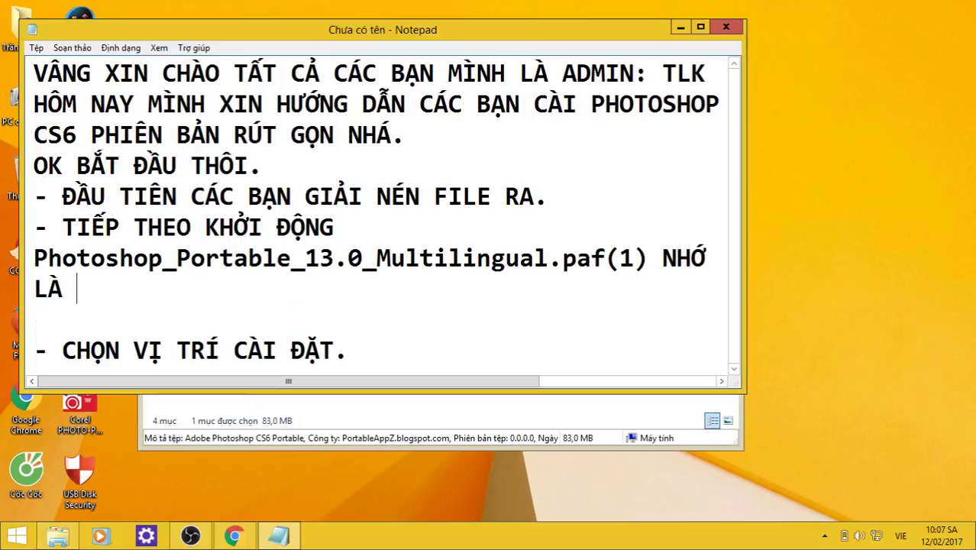
{"action": "type", "text": "CHA"}
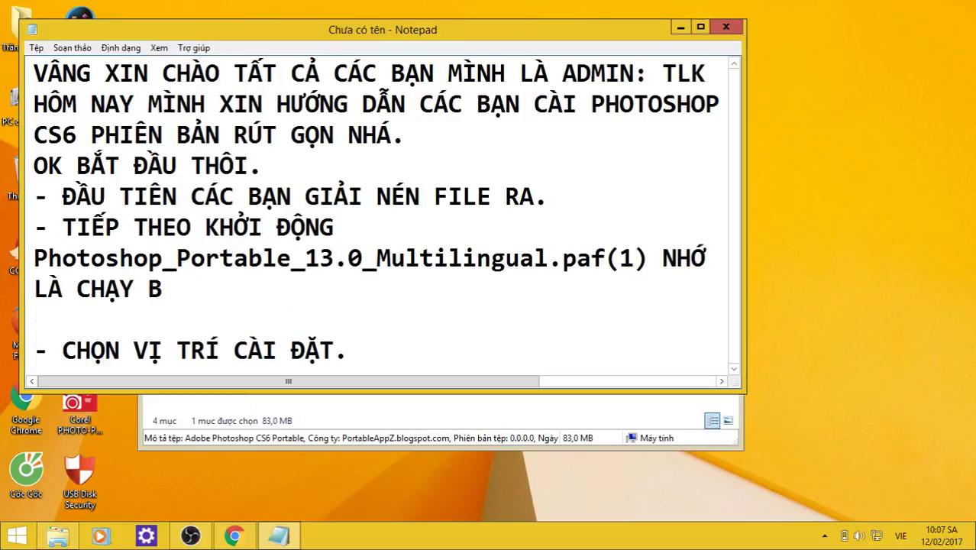
{"action": "type", "text": "ÊN Ổ "}
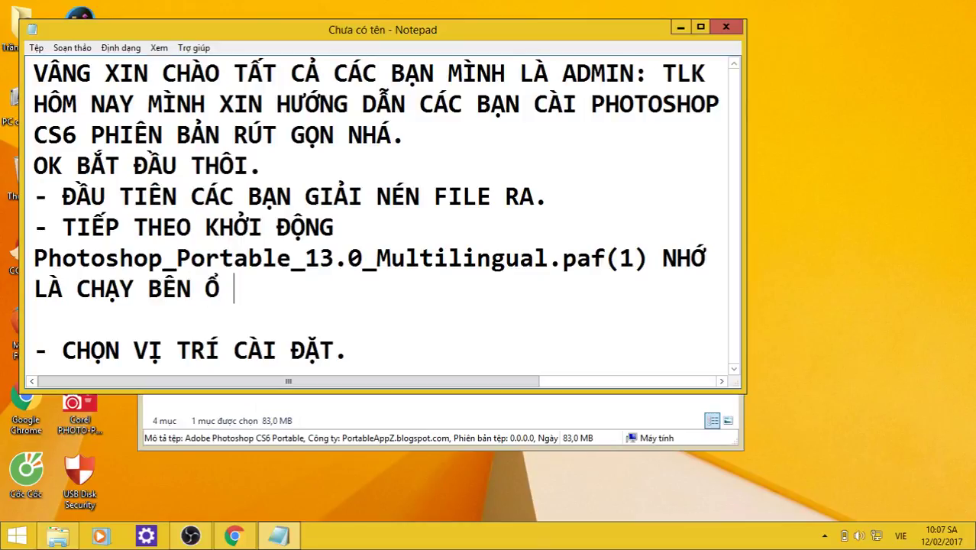
{"action": "type", "text": "C DO"}
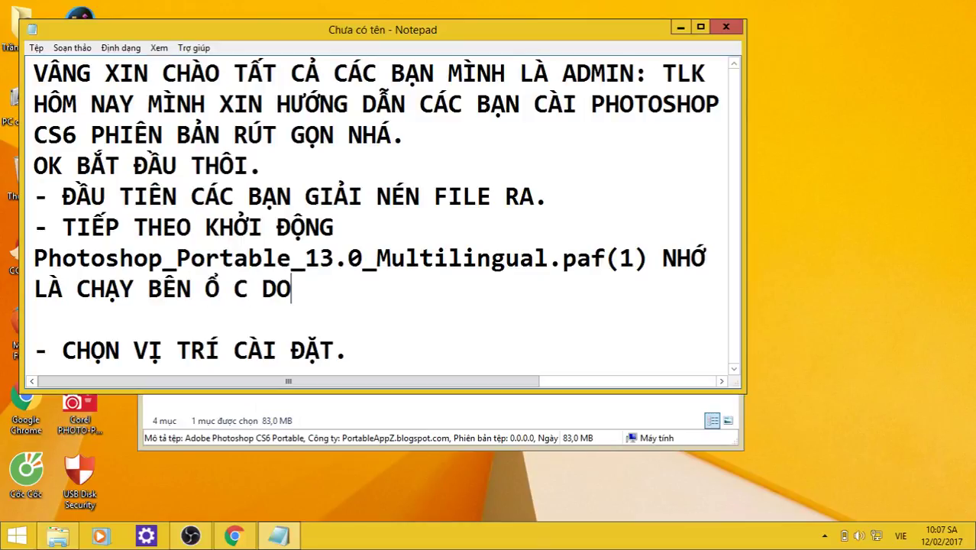
{"action": "type", "text": " MÌNH CAI"}
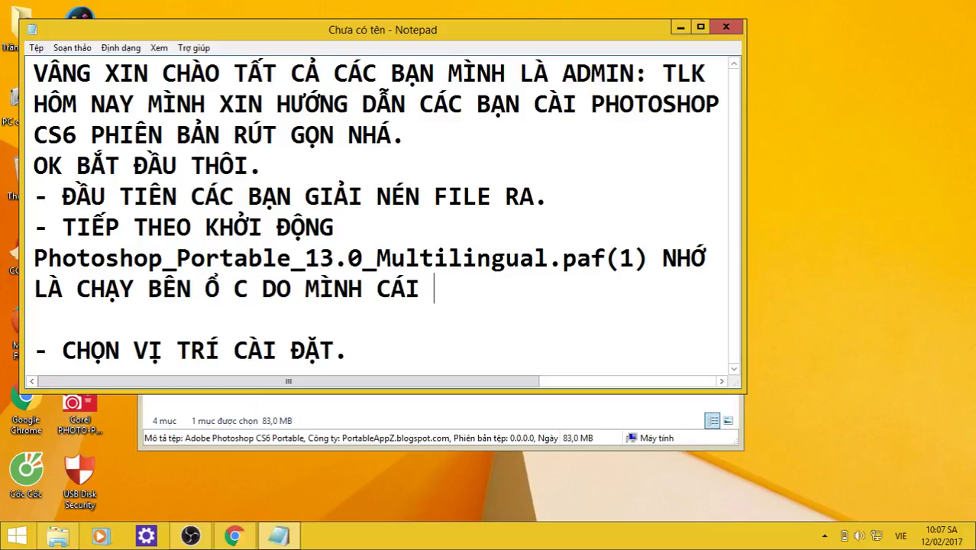
{"action": "type", "text": "MẶT"}
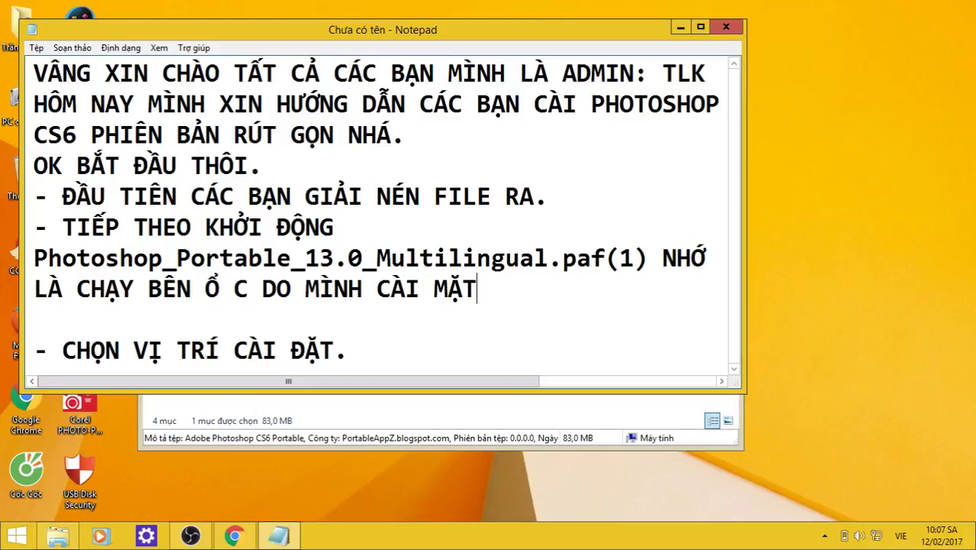
{"action": "key", "text": "BackSpace"}
{"action": "key", "text": "BackSpace"}
{"action": "key", "text": "BackSpace"}
{"action": "key", "text": "BackSpace"}
{"action": "key", "text": "BackSpace"}
{"action": "key", "text": "BackSpace"}
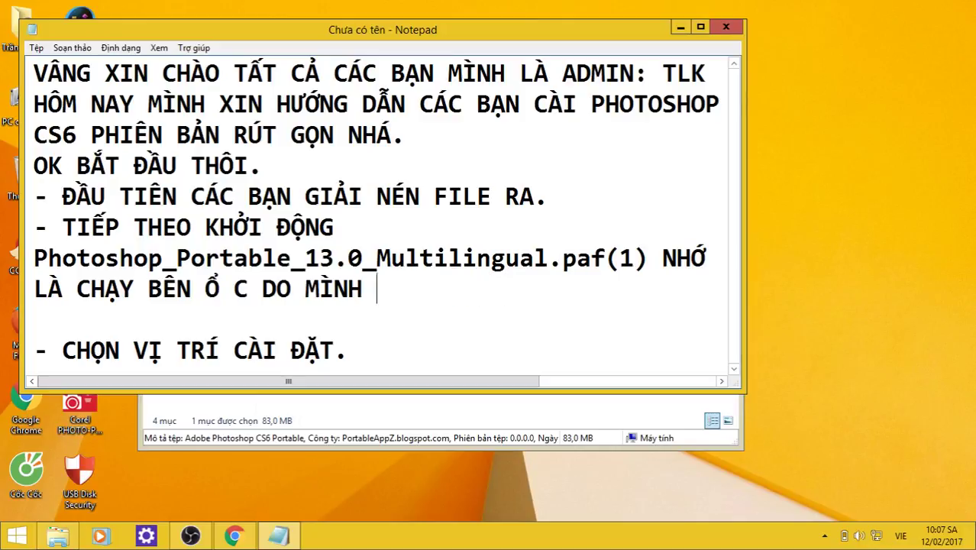
{"action": "key", "text": "BackSpace"}
{"action": "key", "text": "BackSpace"}
{"action": "key", "text": "BackSpace"}
{"action": "key", "text": "BackSpace"}
{"action": "key", "text": "BackSpace"}
Finish the 'NH' reminder text, then cut the CS6 Rut Gon folder from the Phần mềm folder.
{"action": "type", "text": "NH"}
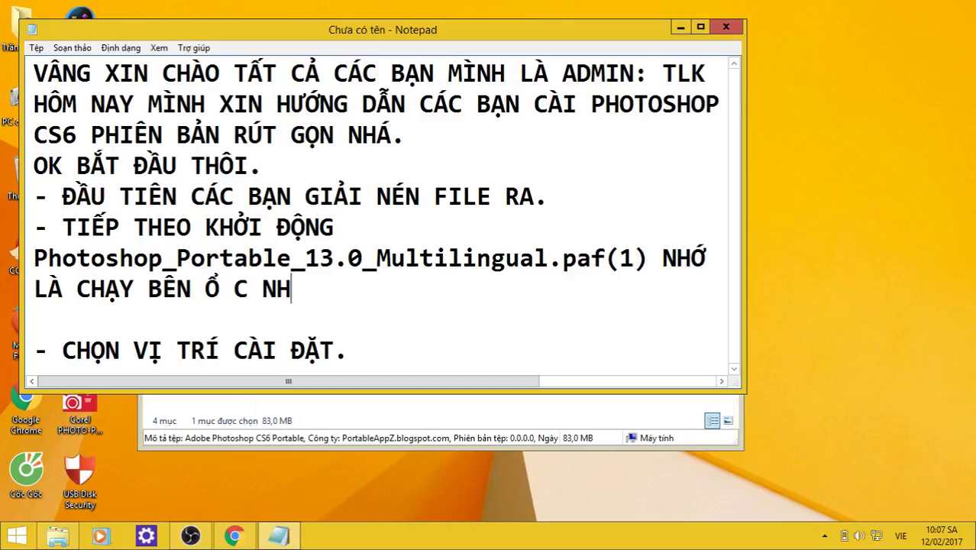
{"action": "left_click", "coordinate": [427, 420]}
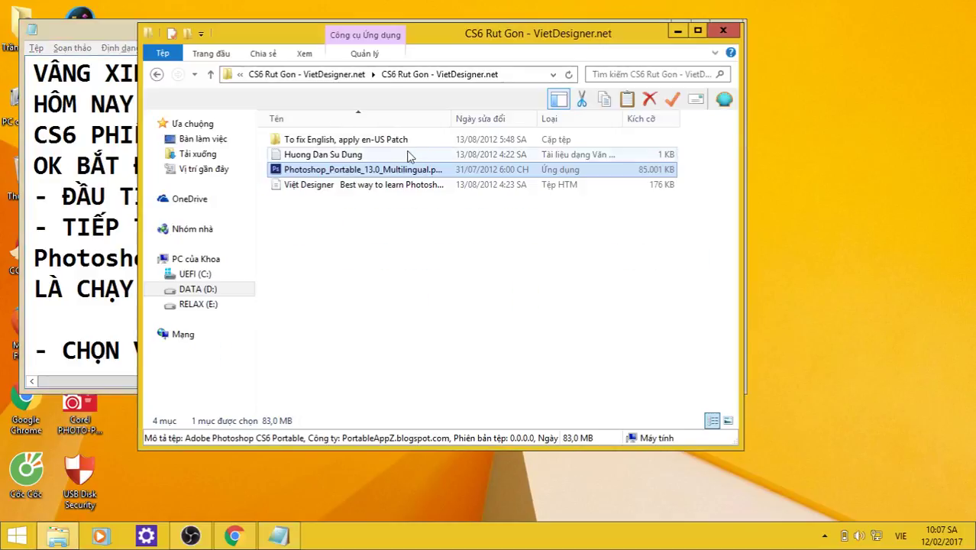
{"action": "left_click", "coordinate": [155, 75]}
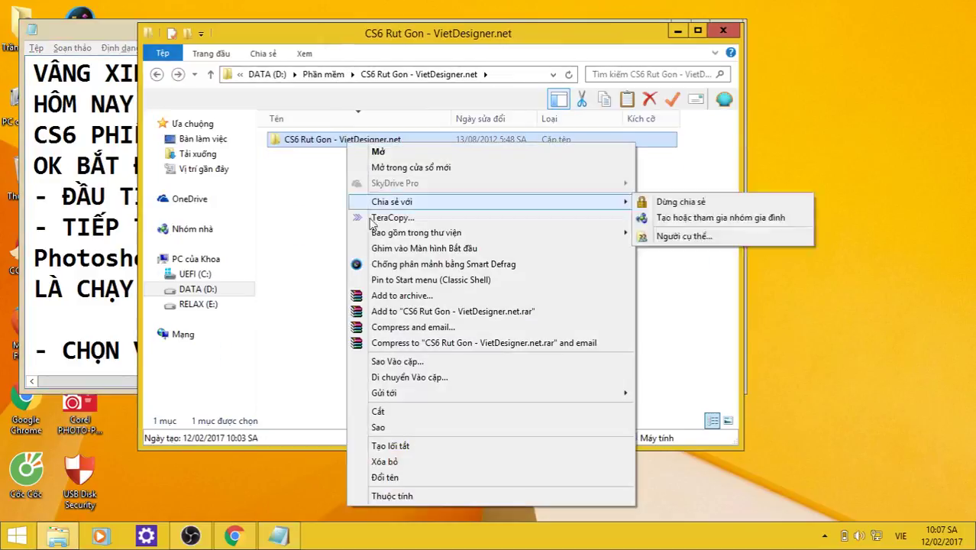
{"action": "right_click", "coordinate": [345, 142]}
{"action": "left_click", "coordinate": [377, 410]}
Paste the CS6 Rut Gon folder onto UEFI (C:), open it, and select the Photoshop_Portable installer.
{"action": "left_click", "coordinate": [195, 274]}
{"action": "right_click", "coordinate": [414, 243]}
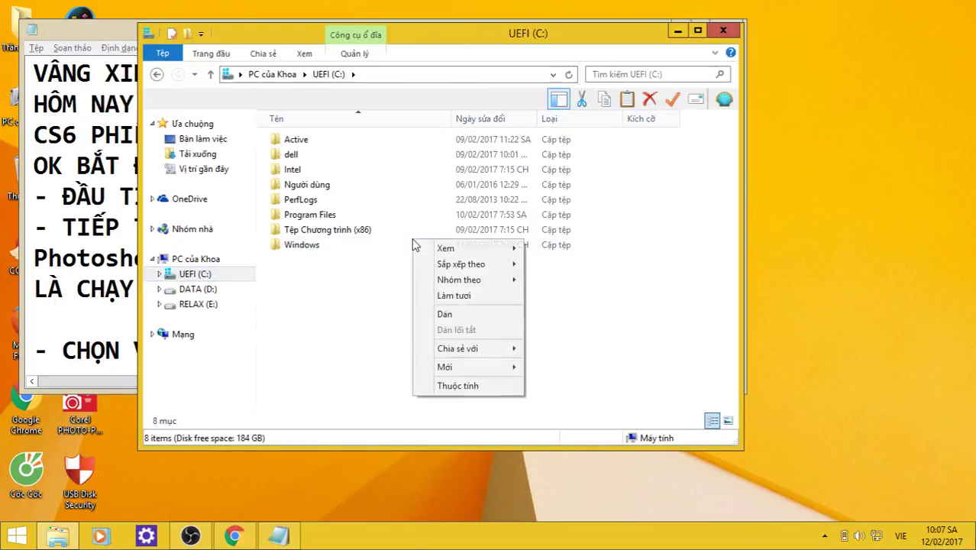
{"action": "right_click", "coordinate": [344, 296]}
{"action": "left_click", "coordinate": [370, 369]}
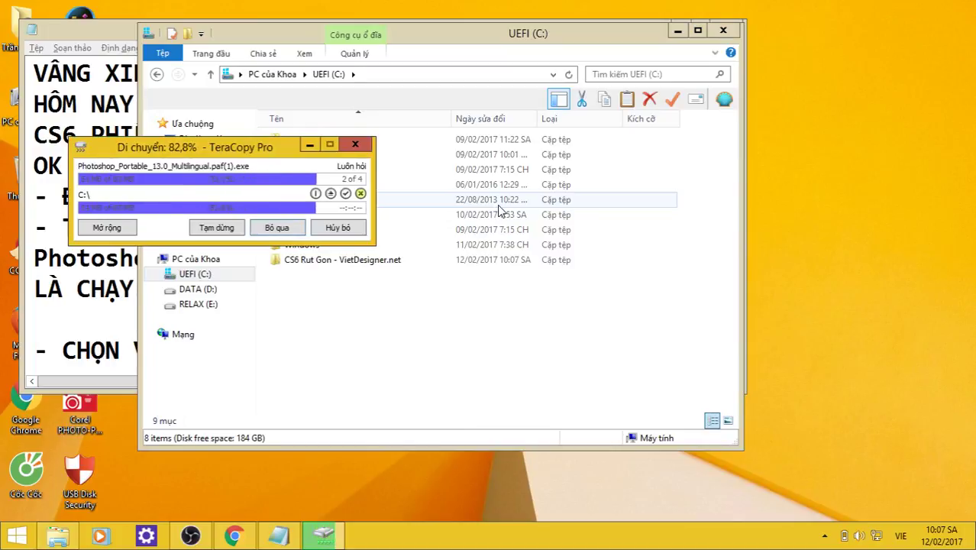
{"action": "double_click", "coordinate": [347, 260]}
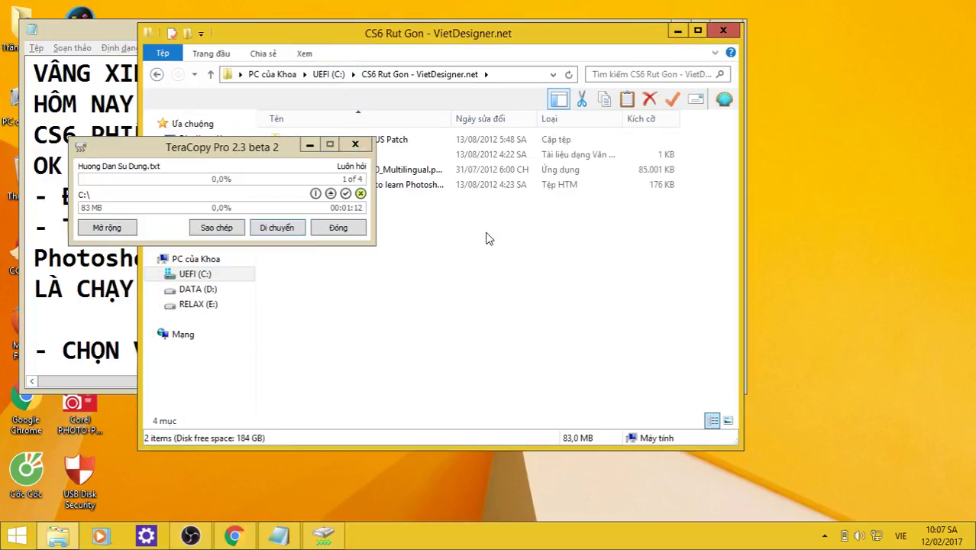
{"action": "left_click", "coordinate": [385, 173]}
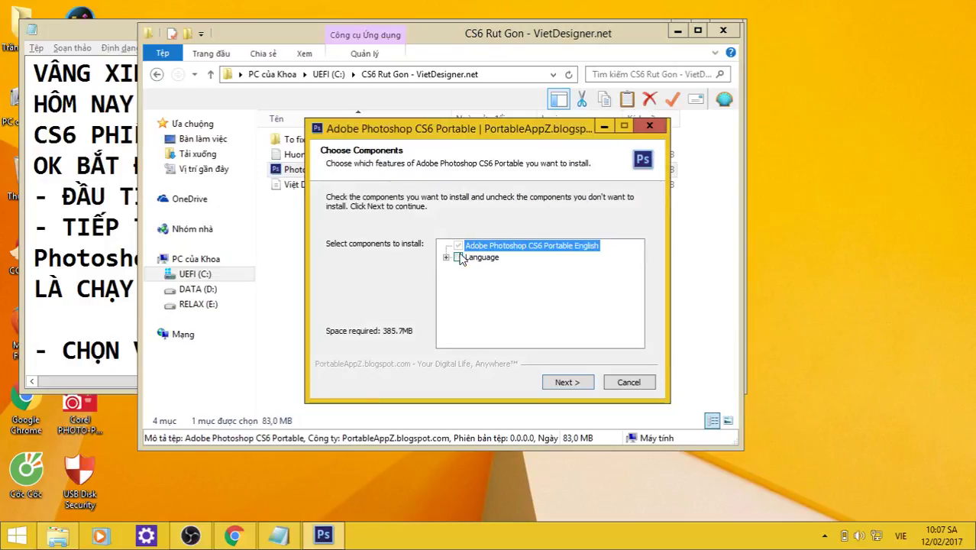
Untick several language packs on Choose Components, then re-include all languages.
{"action": "left_click", "coordinate": [458, 258]}
{"action": "left_click", "coordinate": [471, 256]}
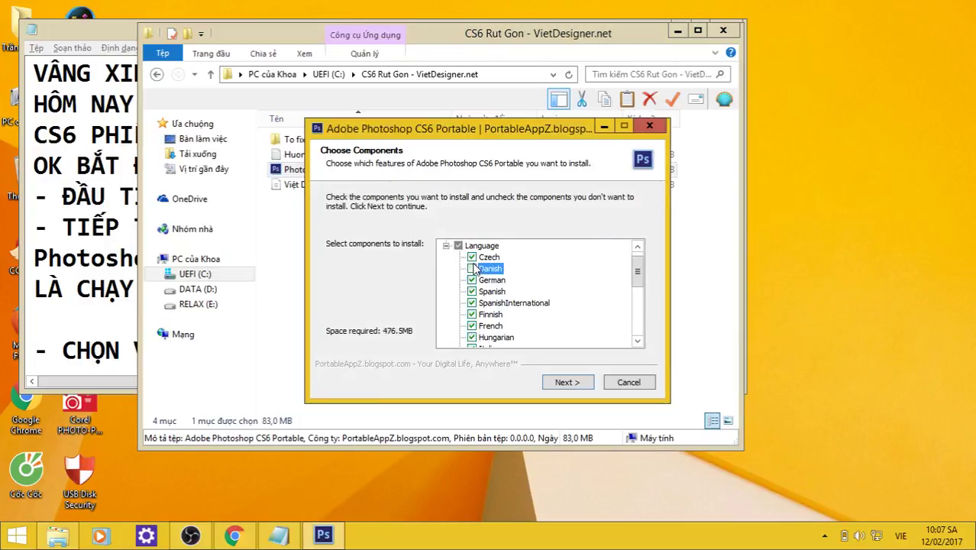
{"action": "left_click", "coordinate": [471, 280]}
{"action": "left_click", "coordinate": [471, 303]}
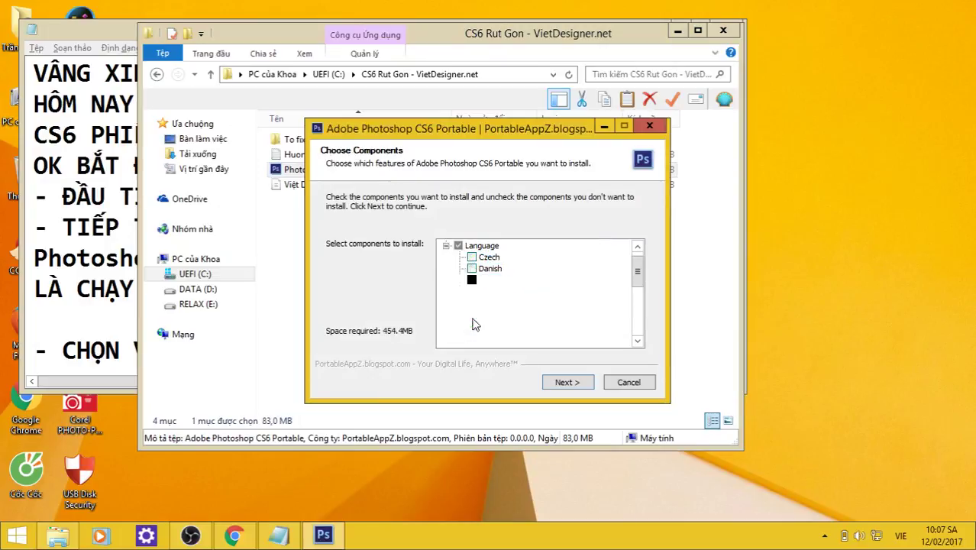
{"action": "left_click", "coordinate": [471, 325]}
{"action": "scroll", "coordinate": [492, 328], "scroll_direction": "down", "scroll_amount": 4}
{"action": "scroll", "coordinate": [493, 329], "scroll_direction": "up", "scroll_amount": 2}
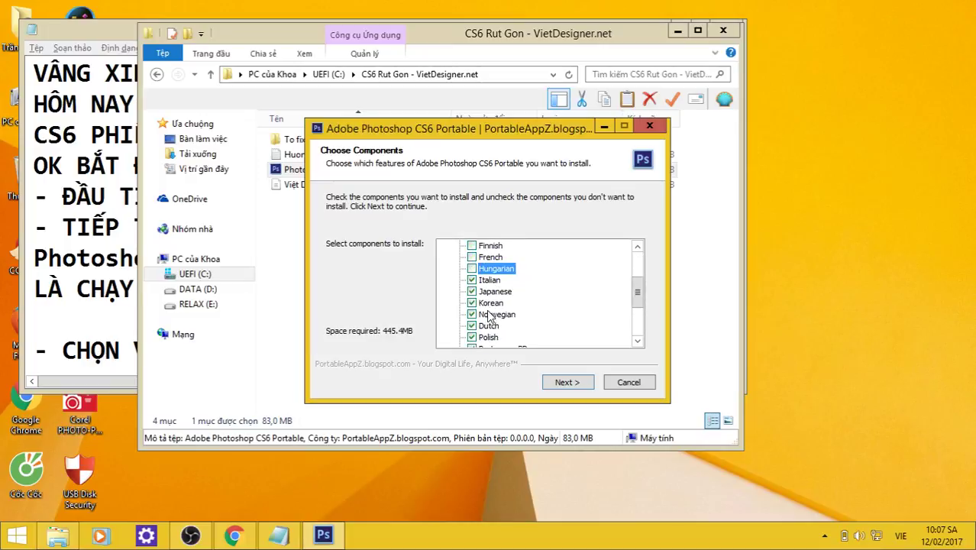
{"action": "left_click", "coordinate": [472, 279]}
{"action": "scroll", "coordinate": [472, 281], "scroll_direction": "up", "scroll_amount": 3}
{"action": "left_click", "coordinate": [458, 257]}
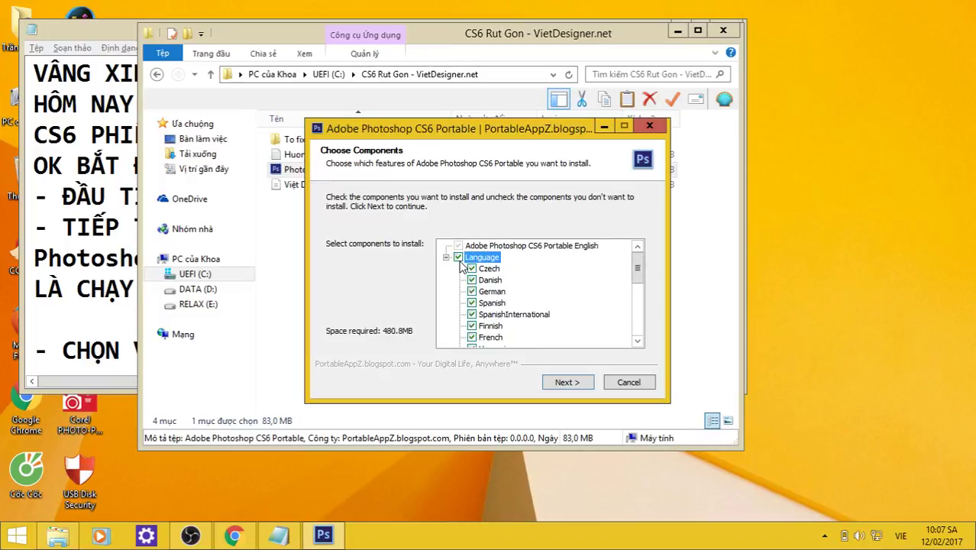
Advance to the install location and browse to drive UEFI (C:).
{"action": "left_click", "coordinate": [569, 382]}
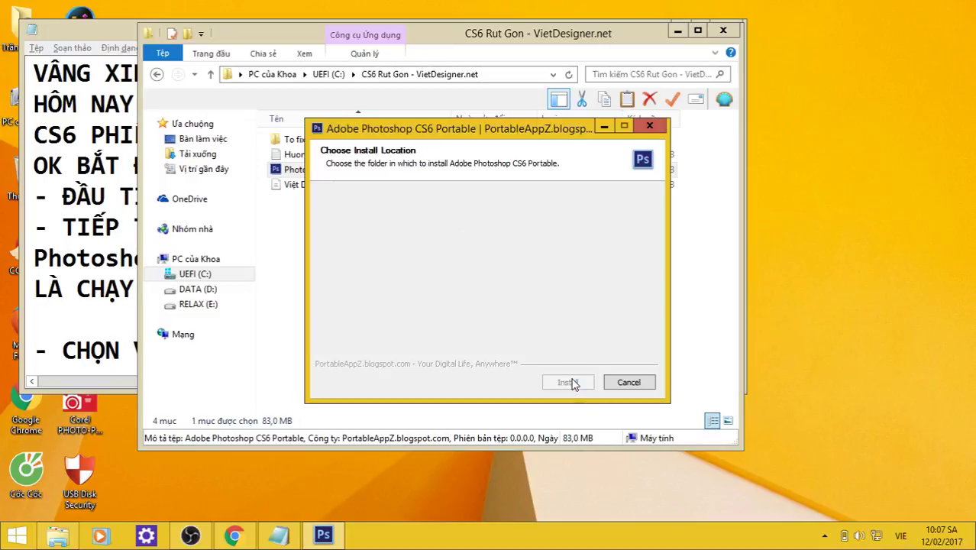
{"action": "left_click", "coordinate": [578, 304]}
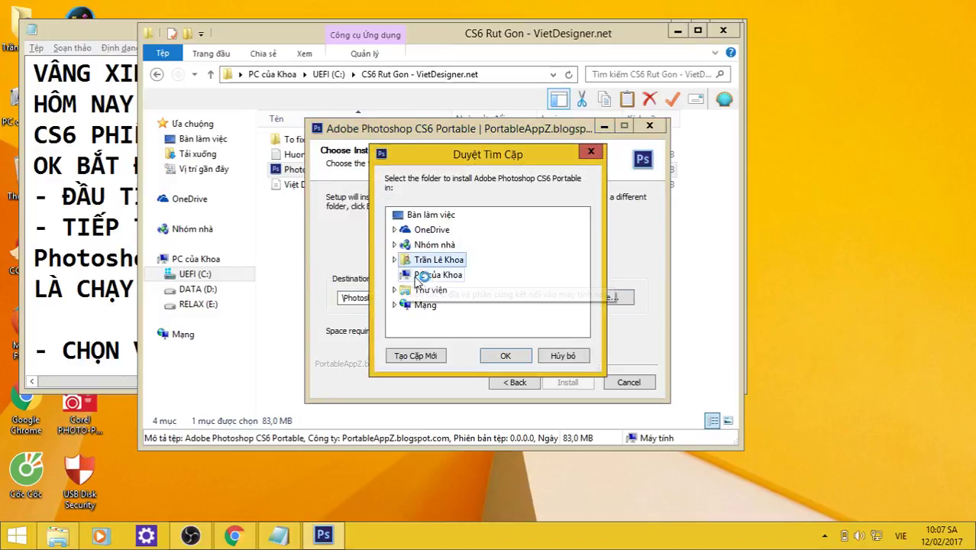
{"action": "left_click", "coordinate": [395, 275]}
{"action": "double_click", "coordinate": [437, 319]}
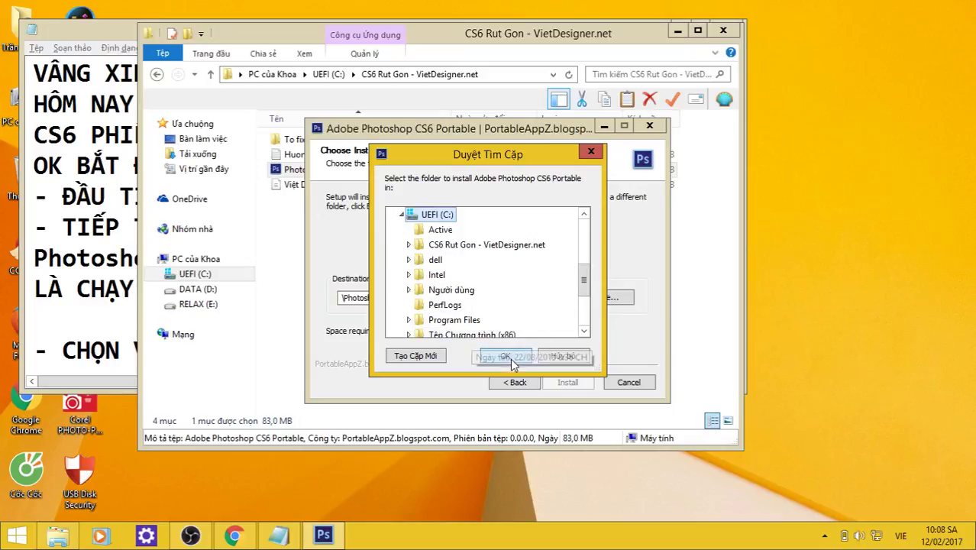
Check the last line of the notes, then pick CS6 Rut Gon - VietDesigner.net as the destination.
{"action": "left_click", "coordinate": [75, 266]}
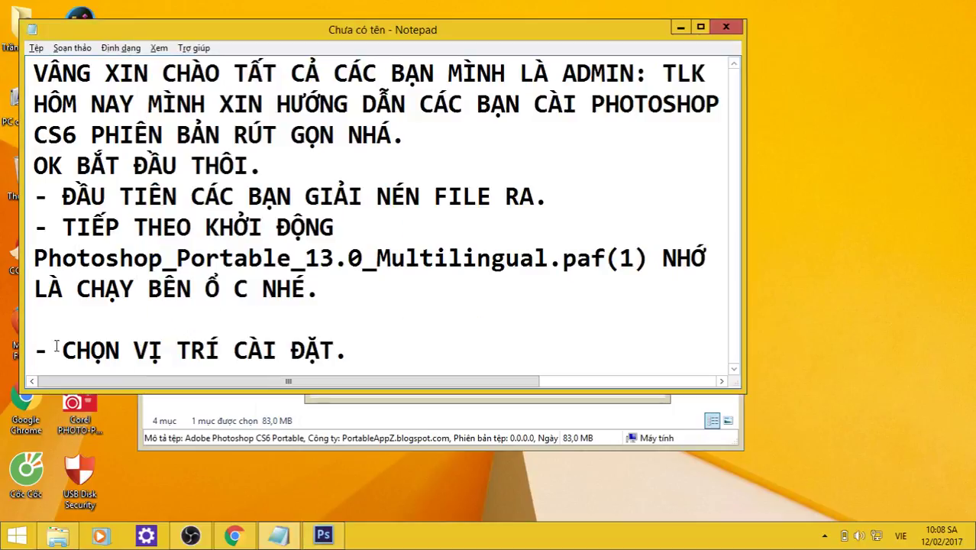
{"action": "mouse_move", "coordinate": [36, 350]}
{"action": "left_mouse_down"}
{"action": "mouse_move", "coordinate": [361, 341]}
{"action": "mouse_move", "coordinate": [275, 350]}
{"action": "mouse_move", "coordinate": [21, 322]}
{"action": "left_mouse_up"}
{"action": "left_click", "coordinate": [391, 341]}
{"action": "left_click", "coordinate": [580, 415]}
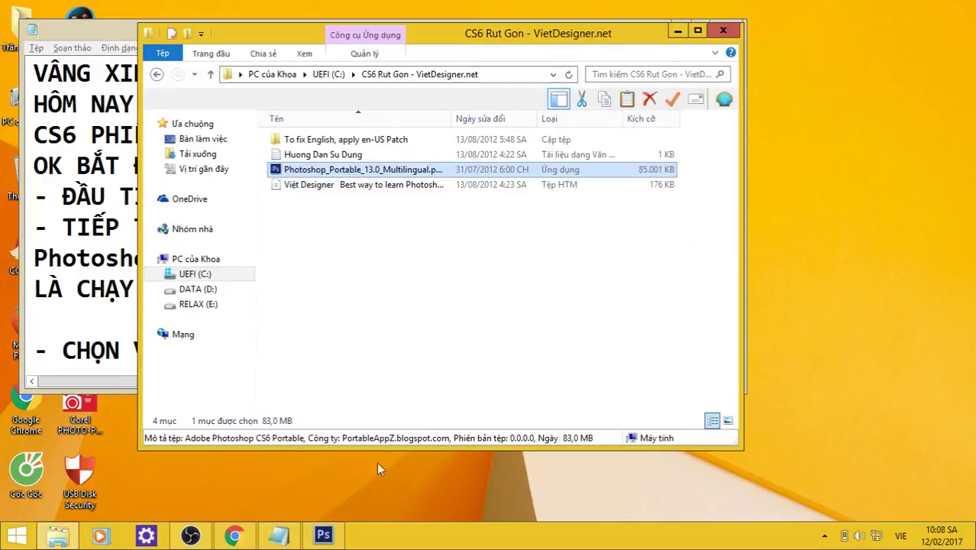
{"action": "key", "text": "alt+Tab"}
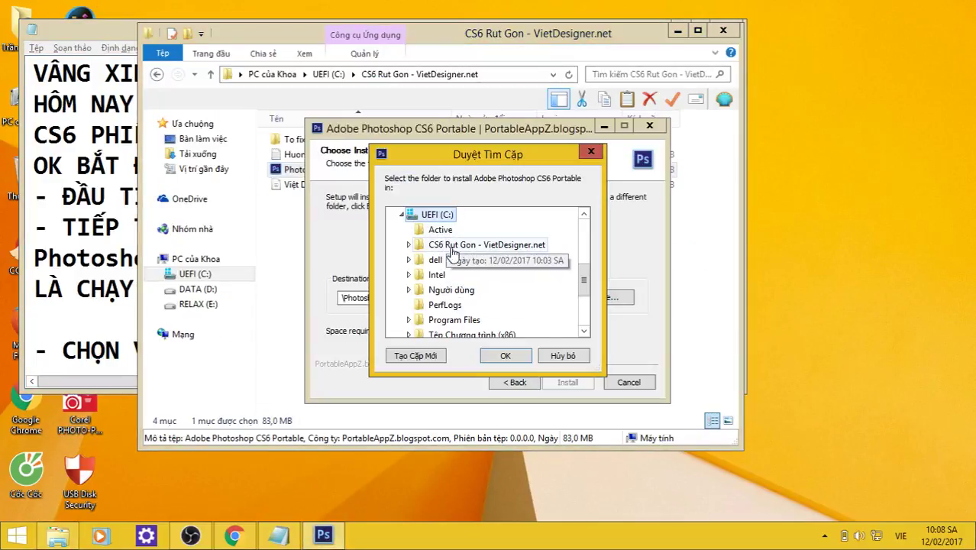
{"action": "double_click", "coordinate": [451, 244]}
{"action": "left_click", "coordinate": [505, 356]}
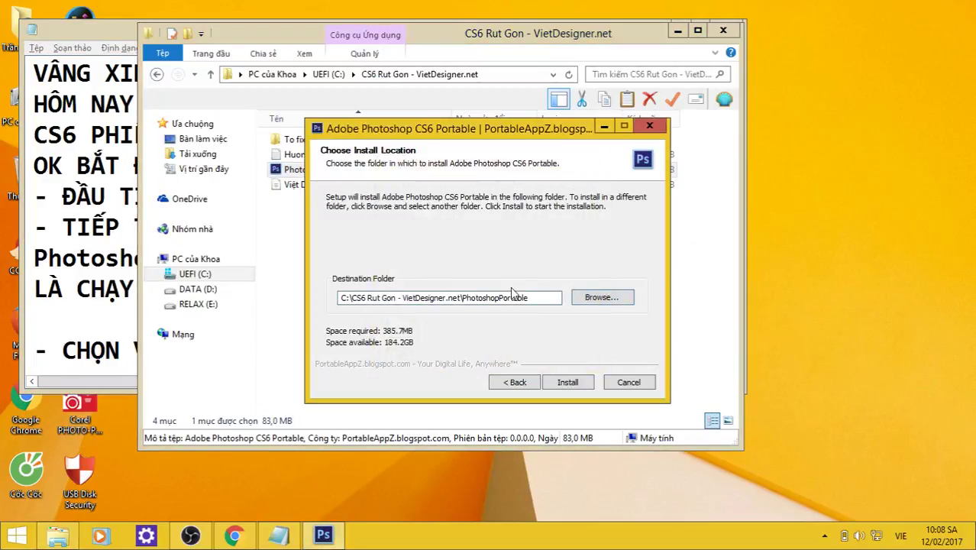
Start the Photoshop CS6 Portable installation and bring the Notepad notes back in front.
{"action": "left_click", "coordinate": [565, 381]}
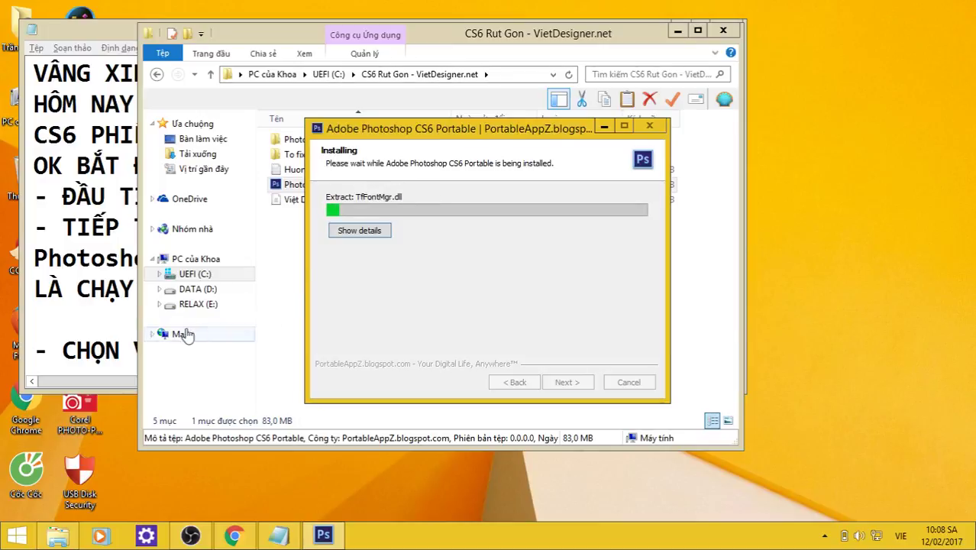
{"action": "left_click", "coordinate": [123, 332]}
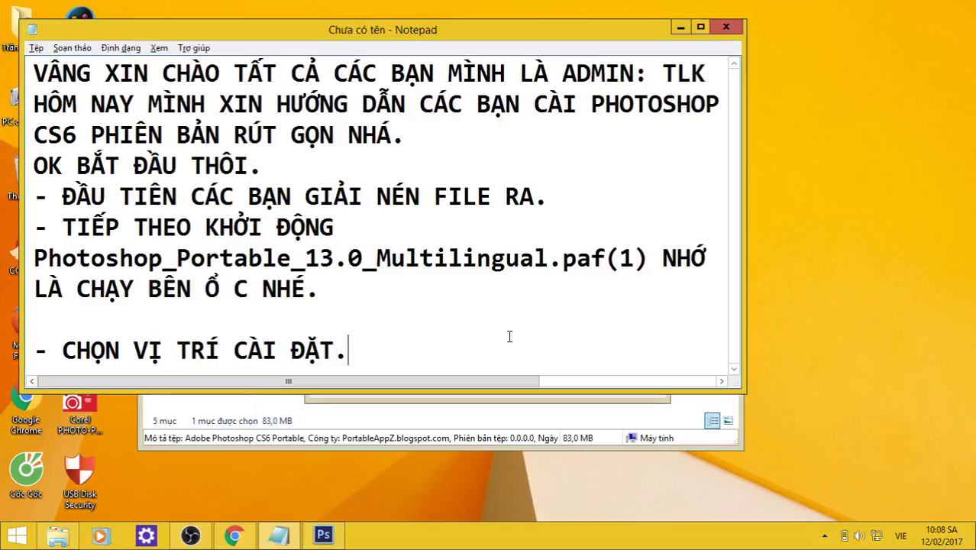
Add 'MÌNH SỬ DỤNG BẢN 64 BIT' on a new line at the end of the notes.
{"action": "key", "text": "Return"}
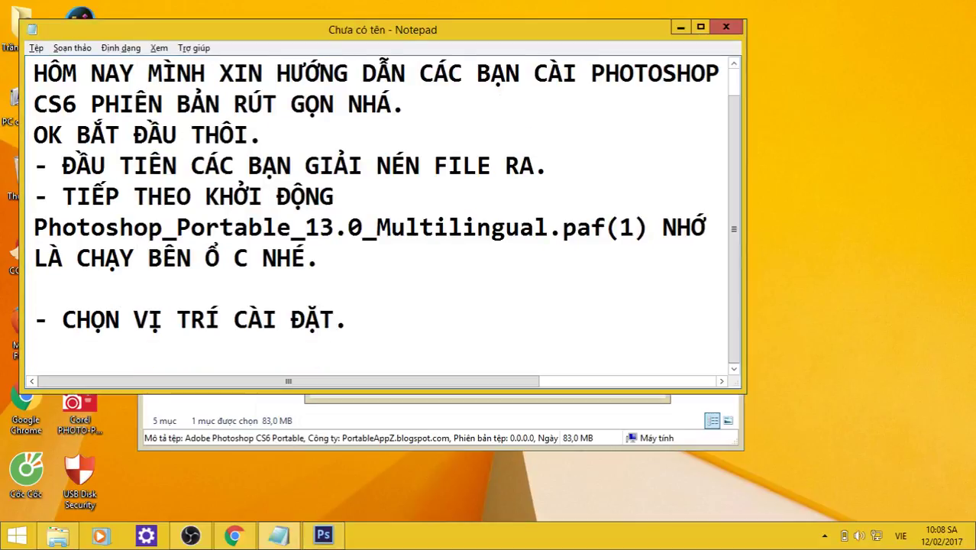
{"action": "type", "text": "MINH SƯ"}
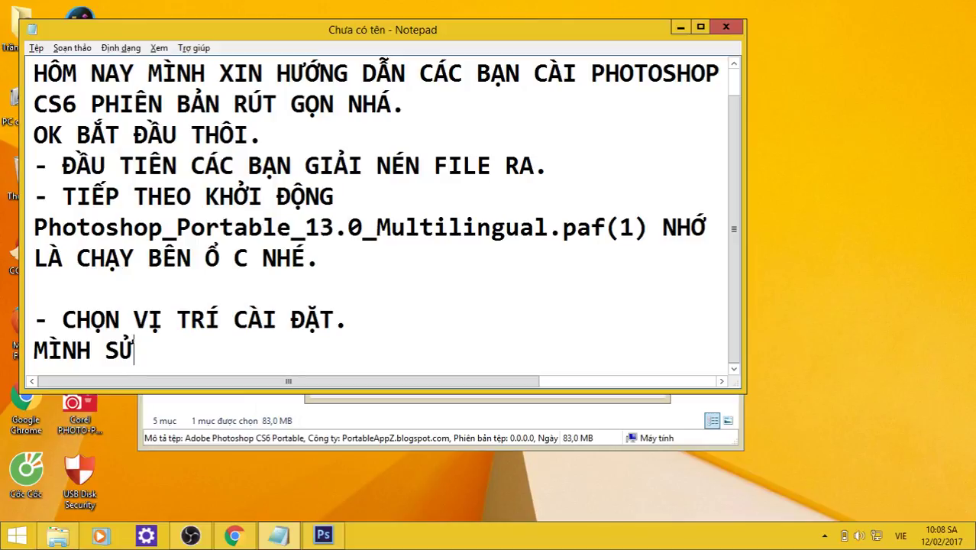
{"action": "type", "text": "DUN"}
{"action": "key", "text": "BackSpace"}
{"action": "type", "text": "DUNG BẢN"}
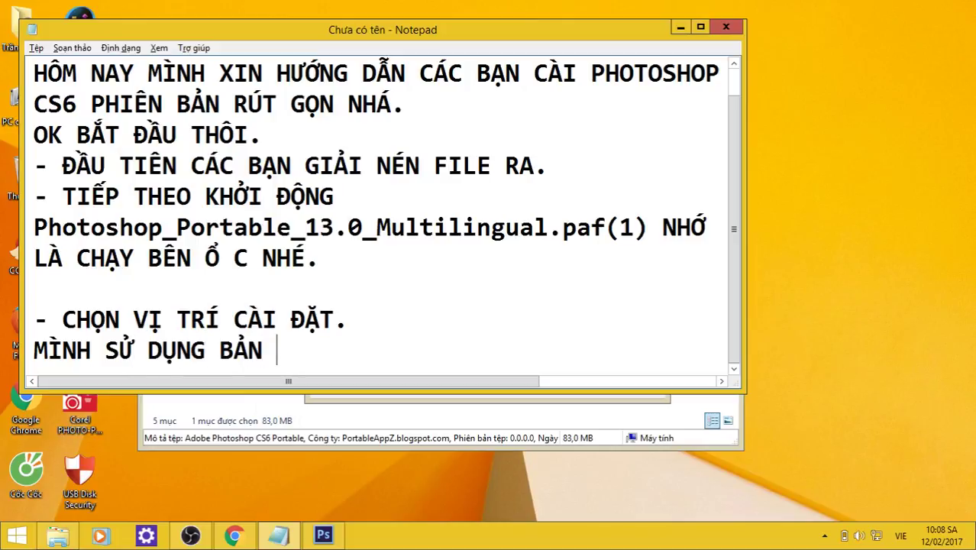
{"action": "type", "text": " 64 BIT"}
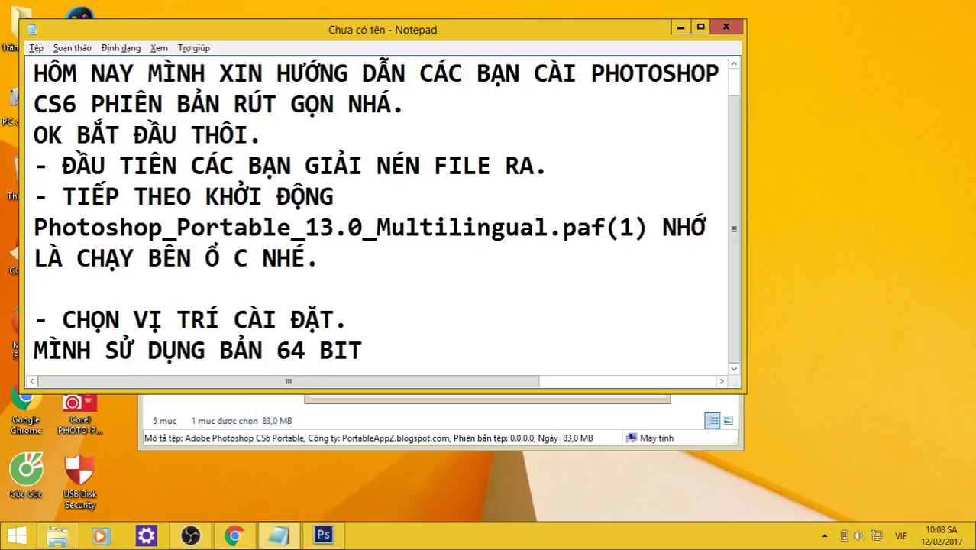
{"action": "key", "text": "Return"}
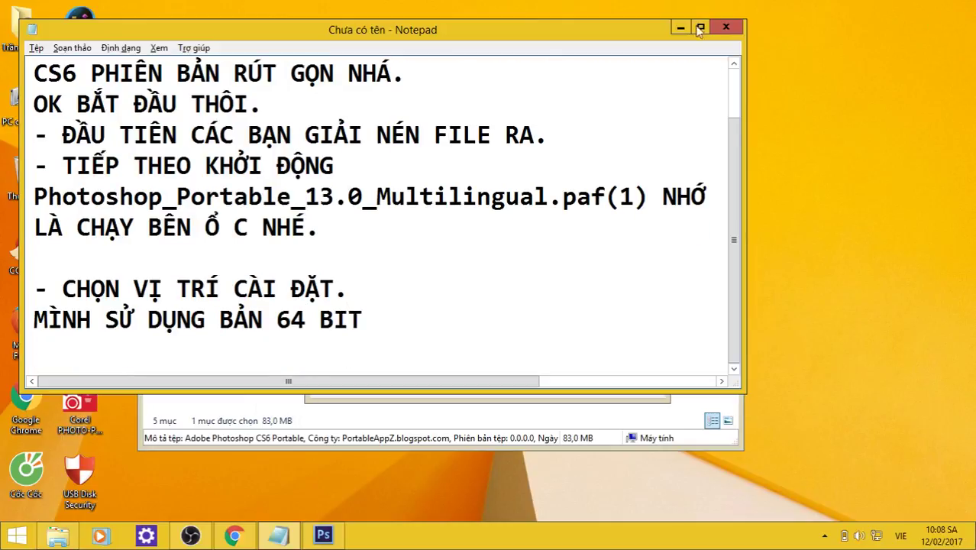
Hide the notes, delete the Chưa có tên desktop image, and empty the Recycle Bin.
{"action": "left_click", "coordinate": [680, 27]}
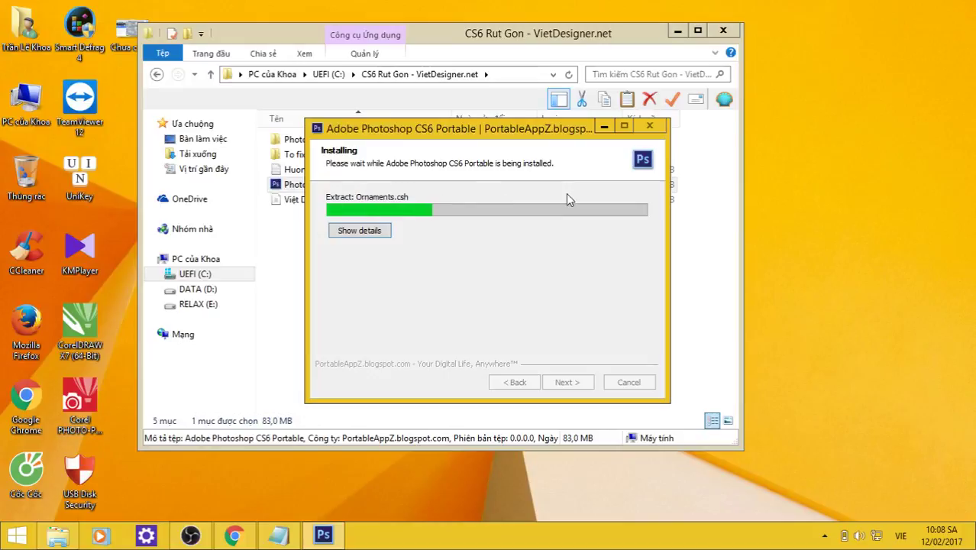
{"action": "right_click", "coordinate": [123, 36]}
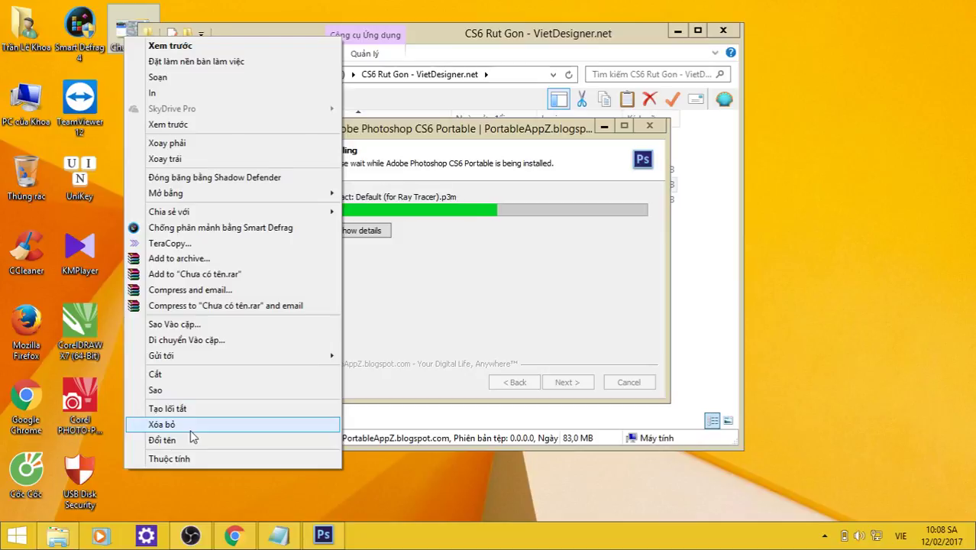
{"action": "left_click", "coordinate": [192, 426]}
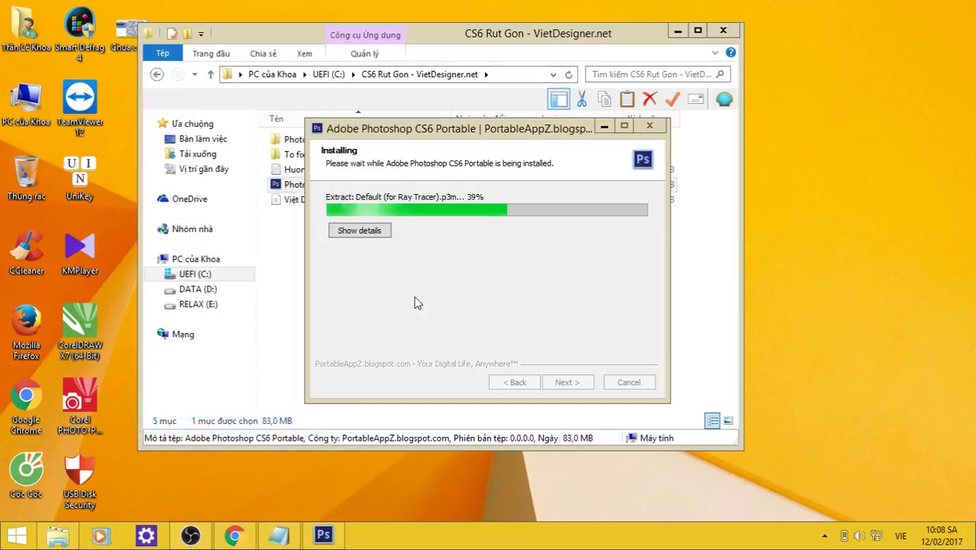
{"action": "right_click", "coordinate": [26, 182]}
{"action": "left_click", "coordinate": [81, 219]}
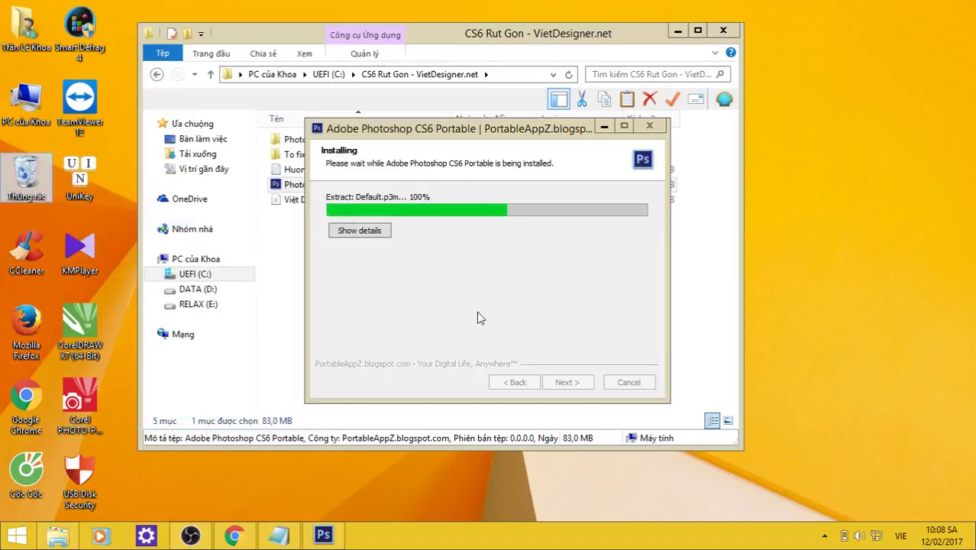
Refresh the desktop and permanently delete the Chưa có tên image.
{"action": "right_click", "coordinate": [767, 158]}
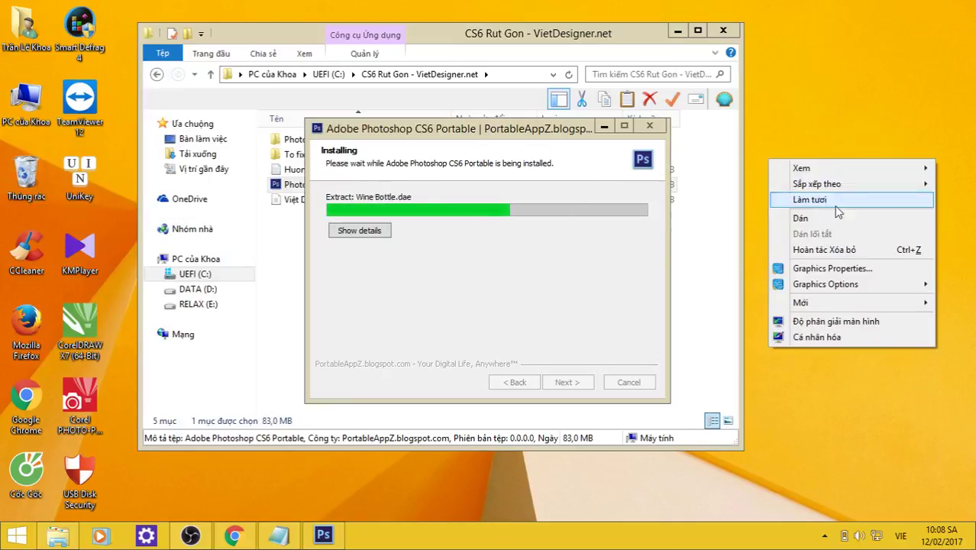
{"action": "left_click", "coordinate": [835, 203]}
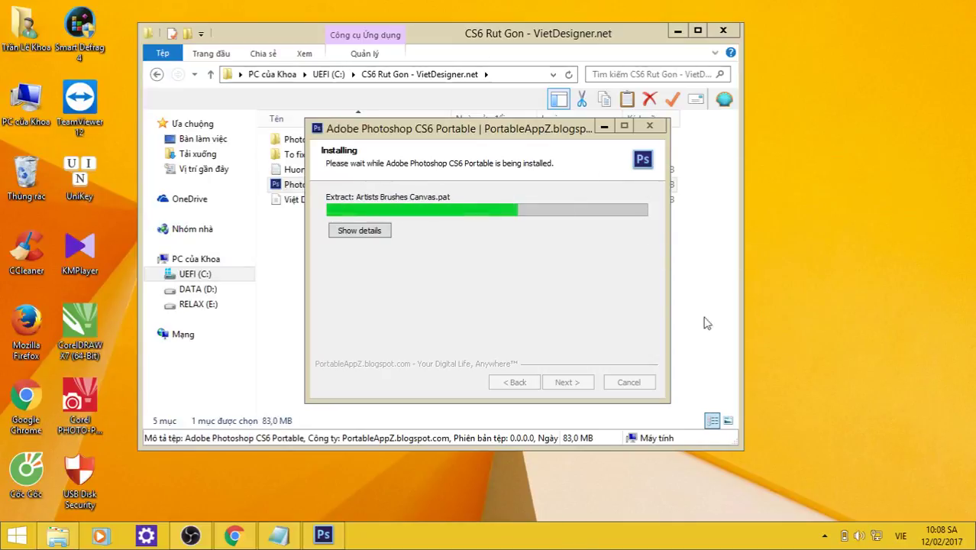
{"action": "key", "text": "shift+Delete"}
{"action": "left_click", "coordinate": [547, 304]}
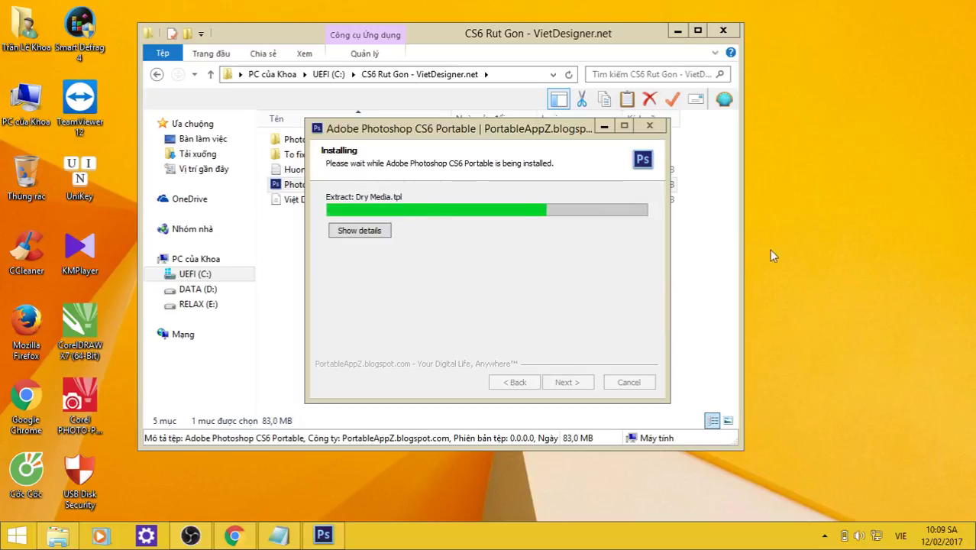
Open Task Manager from the taskbar, view CPU performance, then close it.
{"action": "right_click", "coordinate": [508, 525]}
{"action": "left_click", "coordinate": [558, 481]}
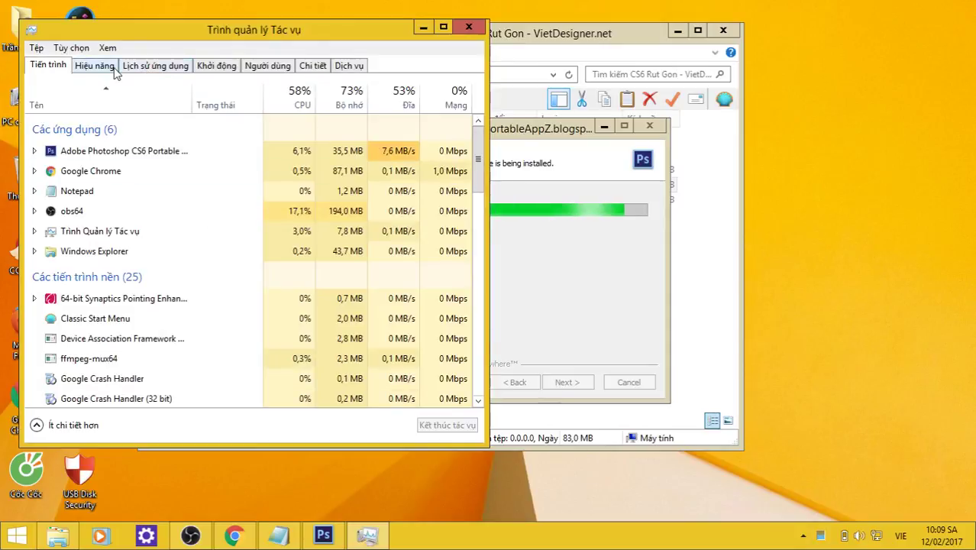
{"action": "left_click", "coordinate": [111, 67]}
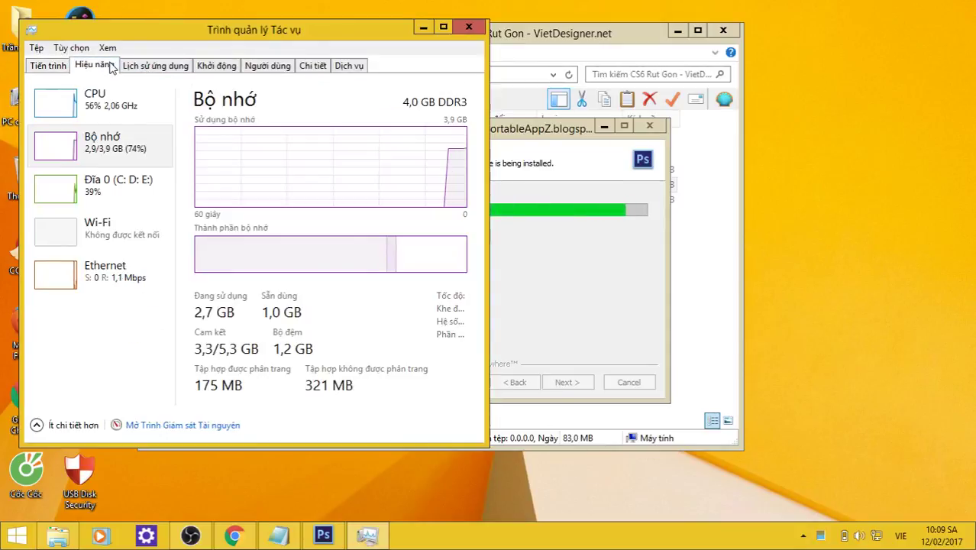
{"action": "left_click", "coordinate": [95, 103]}
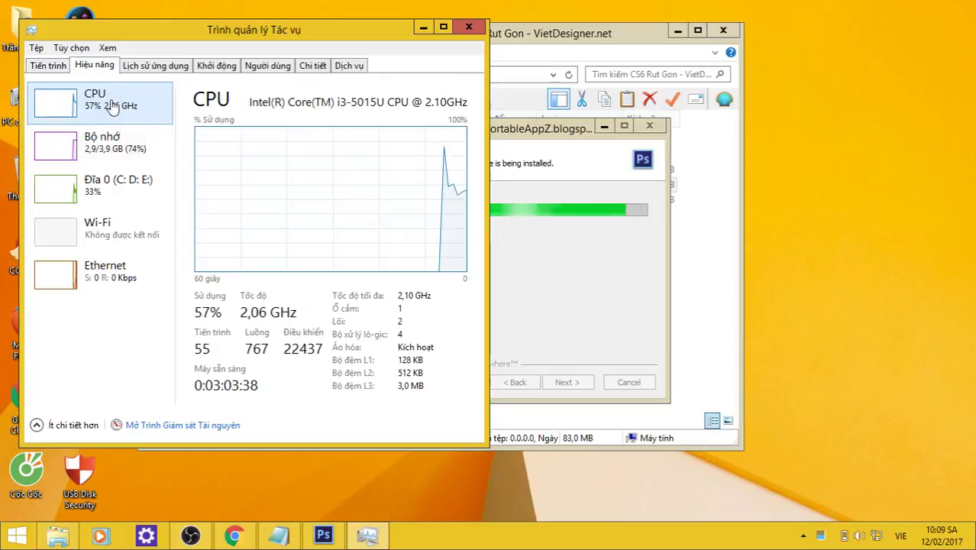
{"action": "left_click", "coordinate": [468, 26]}
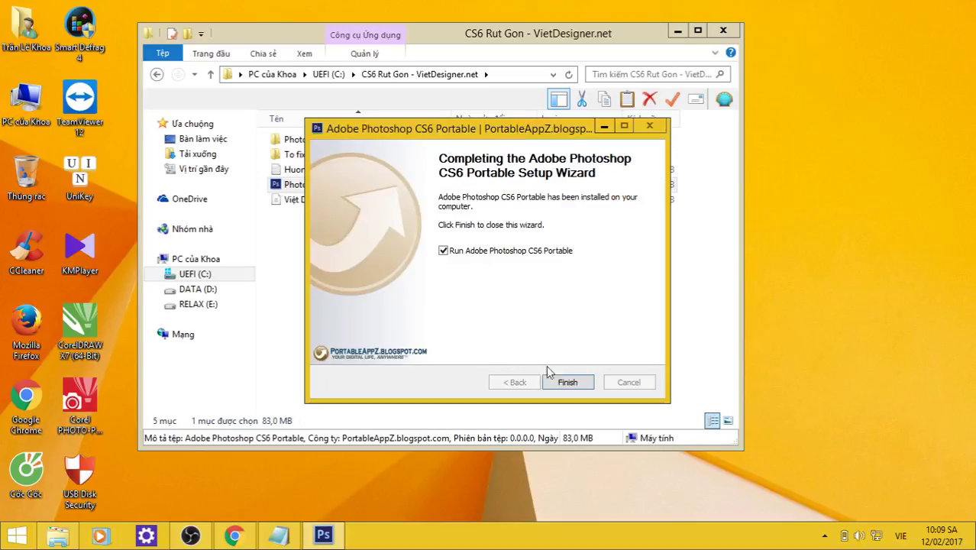
Finish the setup, then open the Huong Dan Su Dung readme and highlight its guide link.
{"action": "left_click", "coordinate": [566, 382]}
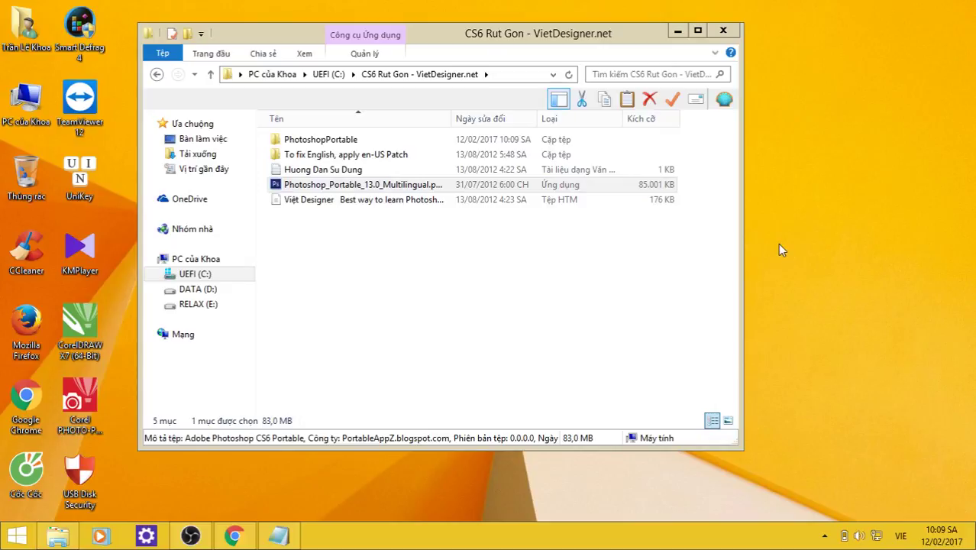
{"action": "left_click", "coordinate": [384, 171]}
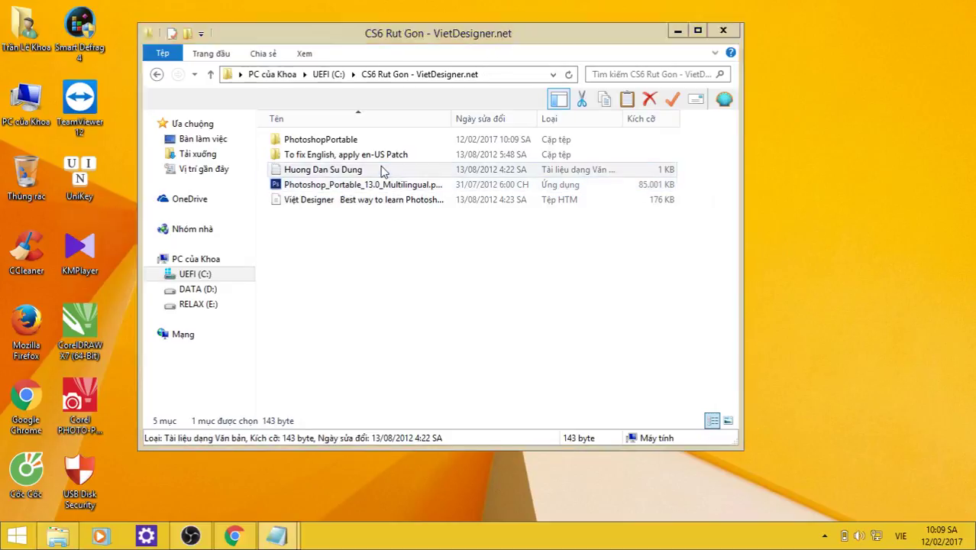
{"action": "double_click", "coordinate": [383, 172]}
{"action": "mouse_move", "coordinate": [86, 97]}
{"action": "left_mouse_down"}
{"action": "mouse_move", "coordinate": [424, 90]}
{"action": "mouse_move", "coordinate": [72, 93]}
{"action": "left_mouse_up"}
Copy the VietDesigner guide's download web address from the readme.
{"action": "left_click", "coordinate": [426, 89]}
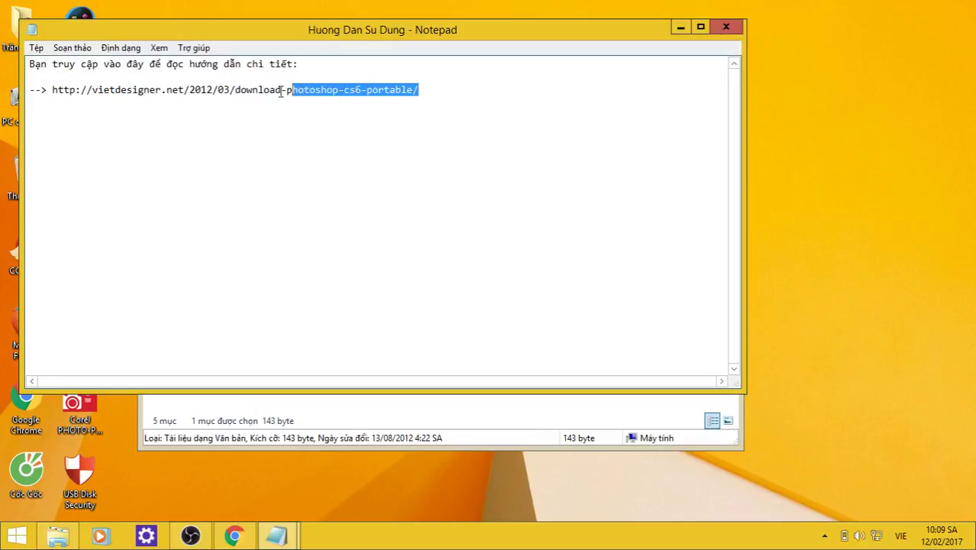
{"action": "right_click", "coordinate": [60, 90]}
{"action": "left_click", "coordinate": [92, 132]}
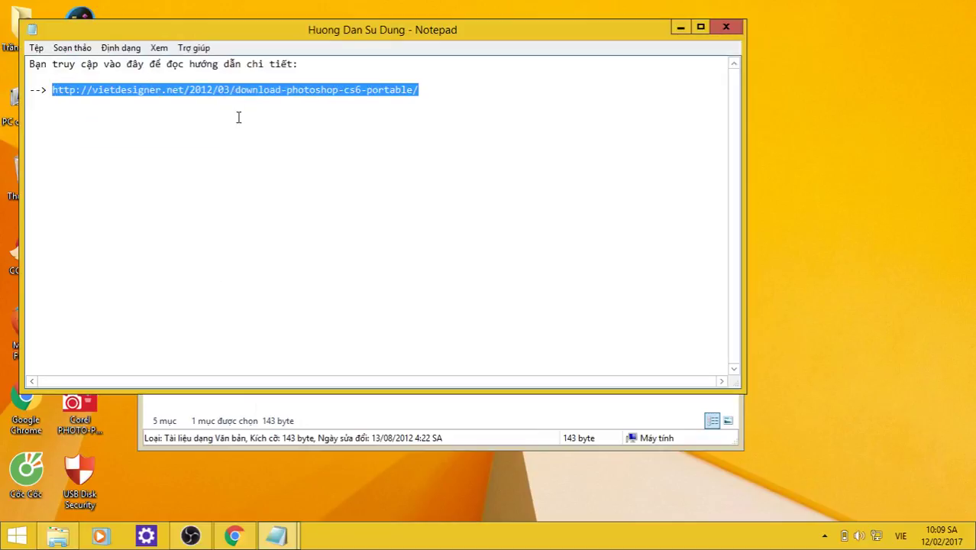
{"action": "mouse_move", "coordinate": [276, 536]}
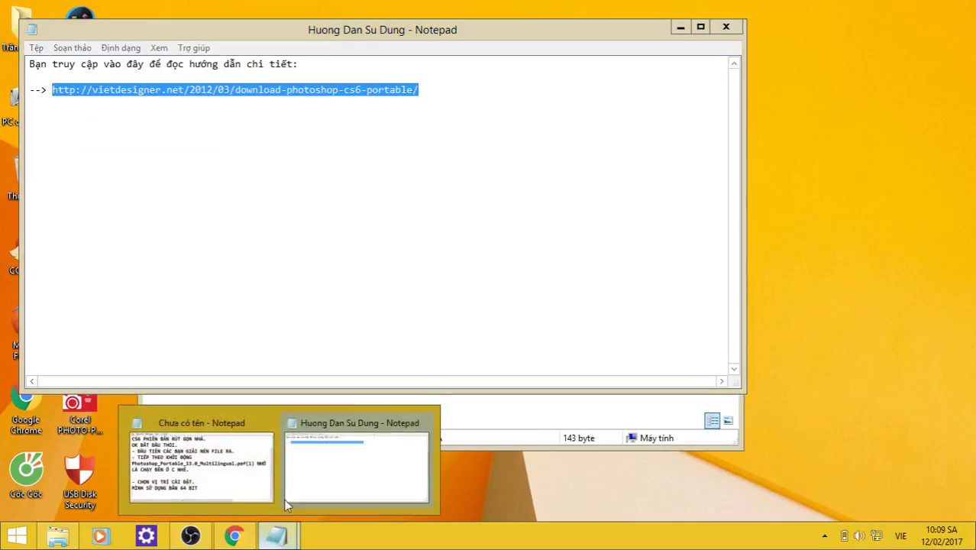
Add 'ĐÓ LÀ LIÊN KẾT MÌNH SẼ ĐỂ DƯỚI VIDEO' to the notes, paste the URL below, and minimize.
{"action": "left_click", "coordinate": [243, 474]}
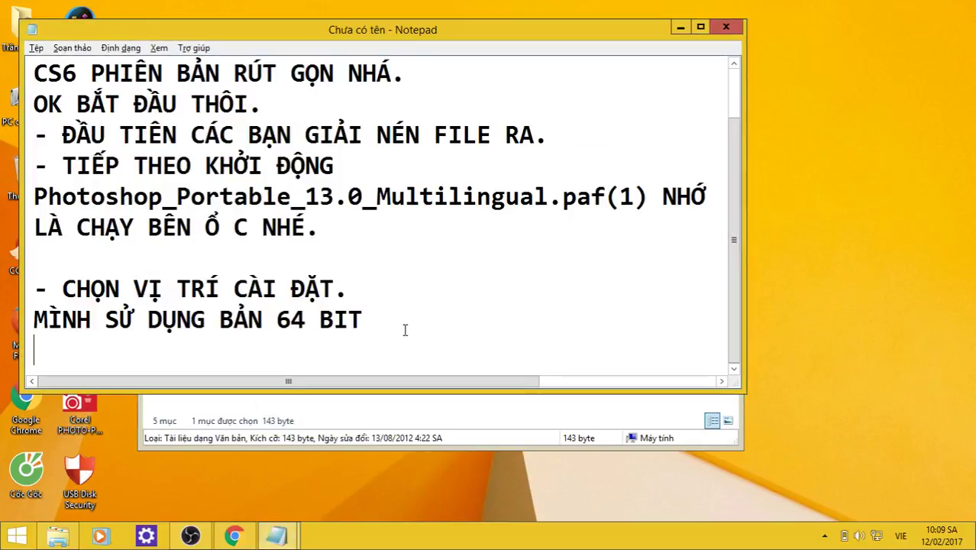
{"action": "type", "text": "ĐOÓ LA"}
{"action": "type", "text": "LIE"}
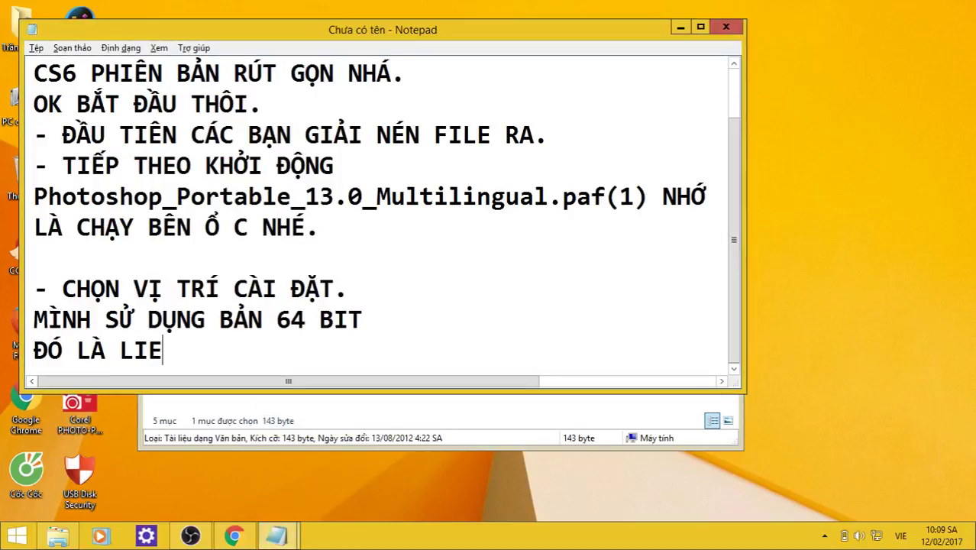
{"action": "key", "text": "BackSpace"}
{"action": "type", "text": "ÊN KẾT M"}
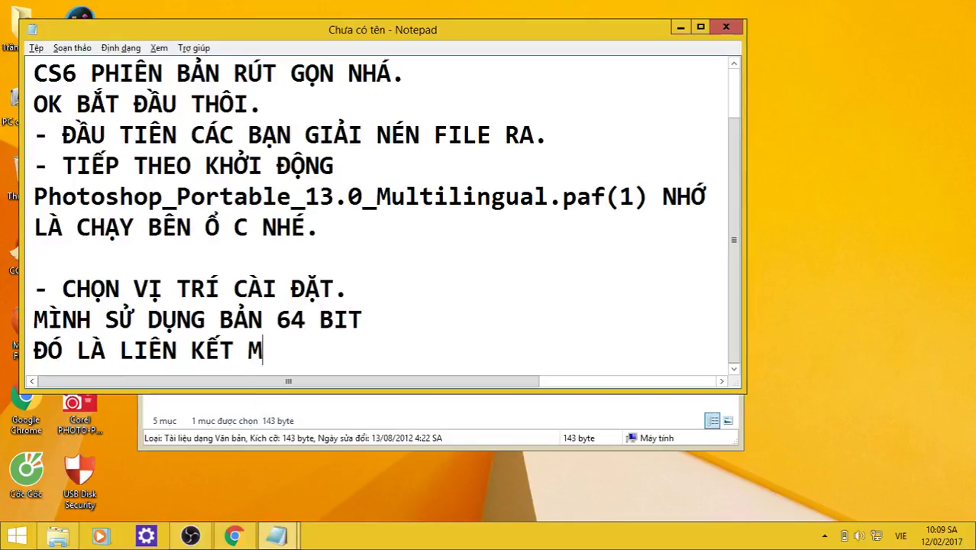
{"action": "type", "text": "INH SẼ DE"}
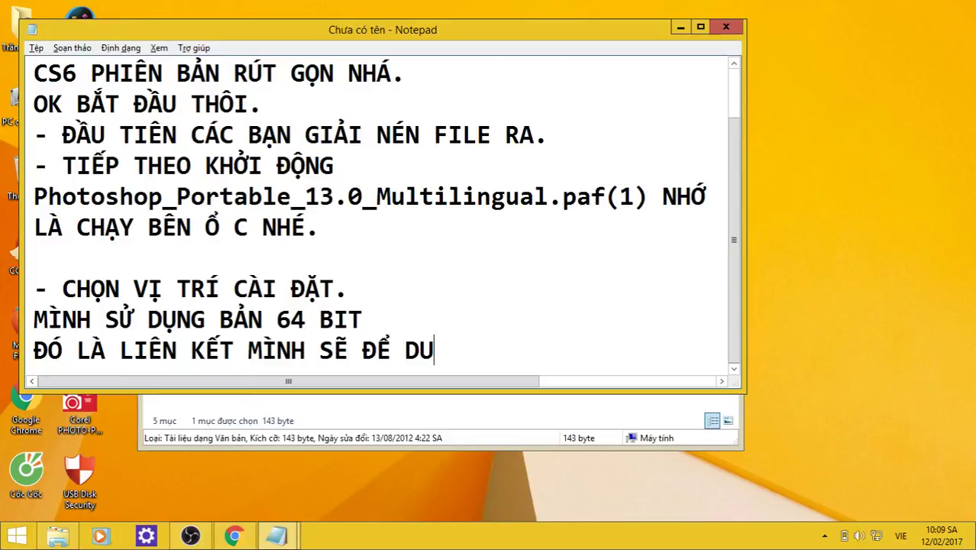
{"action": "type", "text": "VIDEO"}
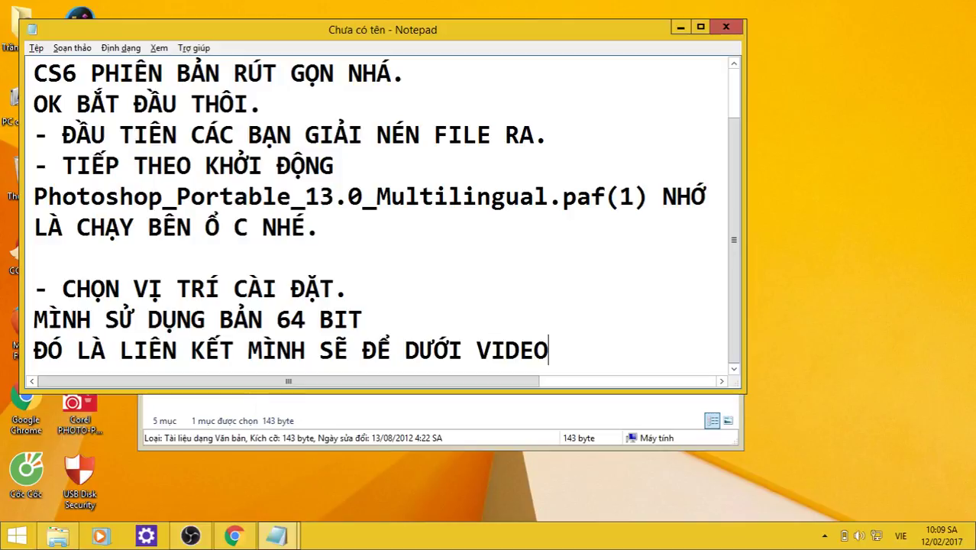
{"action": "key", "text": "Return"}
{"action": "key", "text": "ctrl+v"}
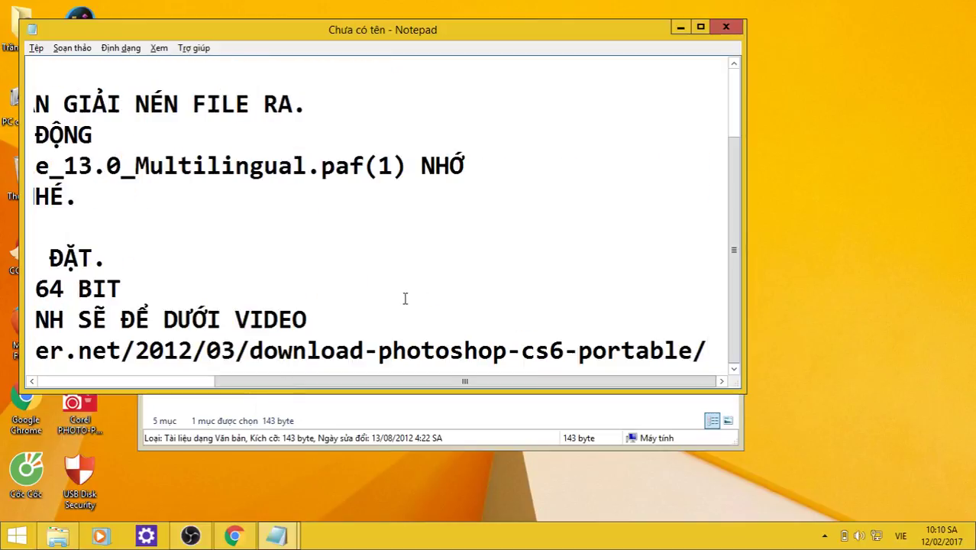
{"action": "left_click", "coordinate": [679, 29]}
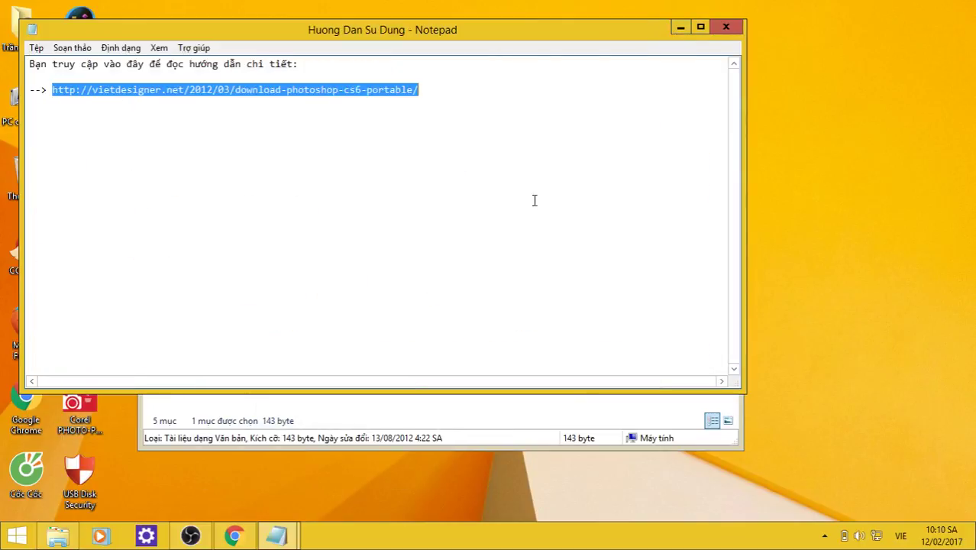
Minimize the windows and scroll through the Start menu's All Programs list.
{"action": "left_click", "coordinate": [470, 440]}
{"action": "left_click", "coordinate": [679, 26]}
{"action": "left_click", "coordinate": [679, 26]}
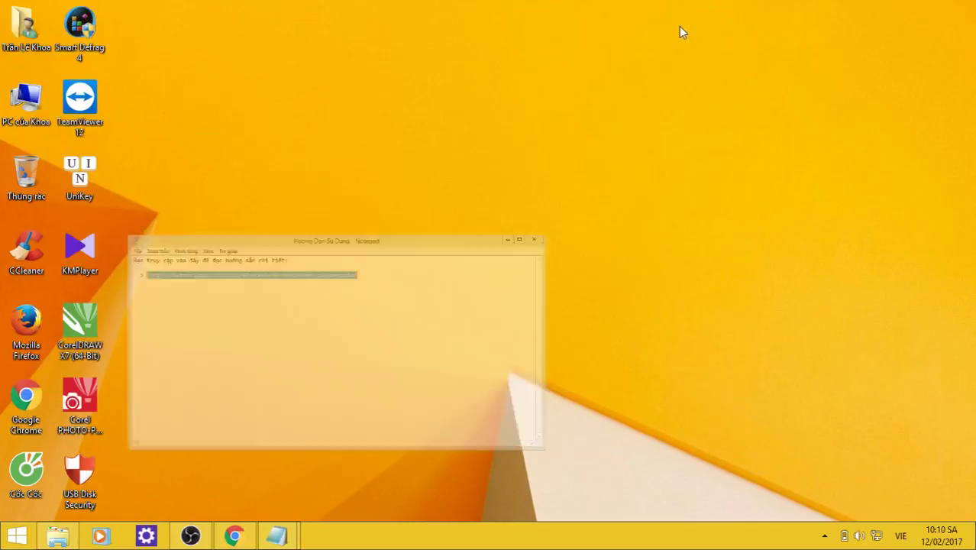
{"action": "right_click", "coordinate": [463, 102]}
{"action": "key", "text": "Escape"}
{"action": "left_click", "coordinate": [6, 541]}
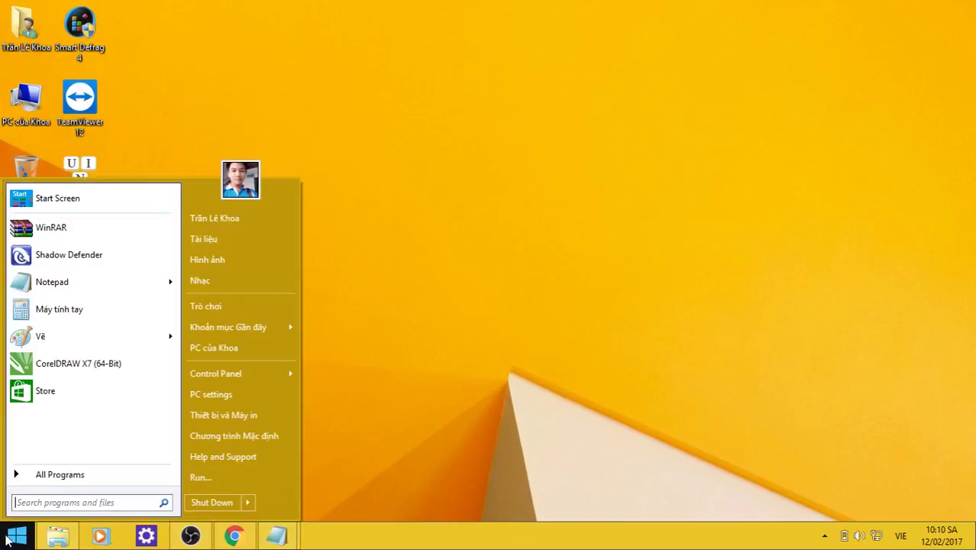
{"action": "left_click", "coordinate": [60, 474]}
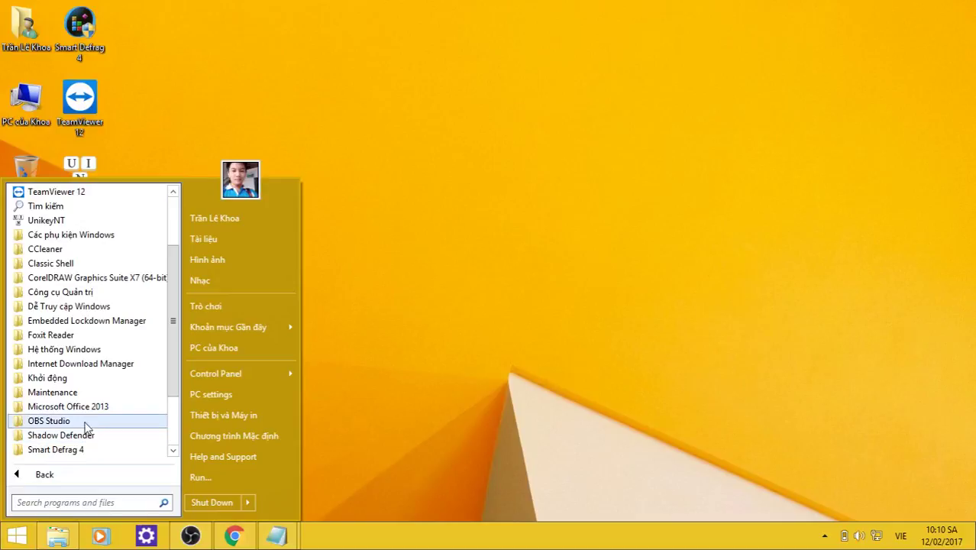
{"action": "scroll", "coordinate": [88, 336], "scroll_direction": "down", "scroll_amount": 2}
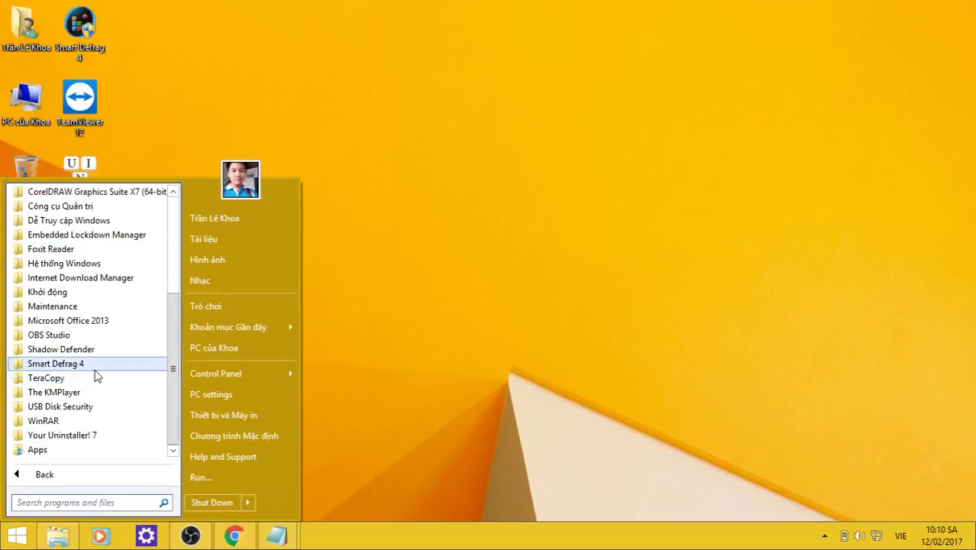
{"action": "left_click", "coordinate": [626, 386]}
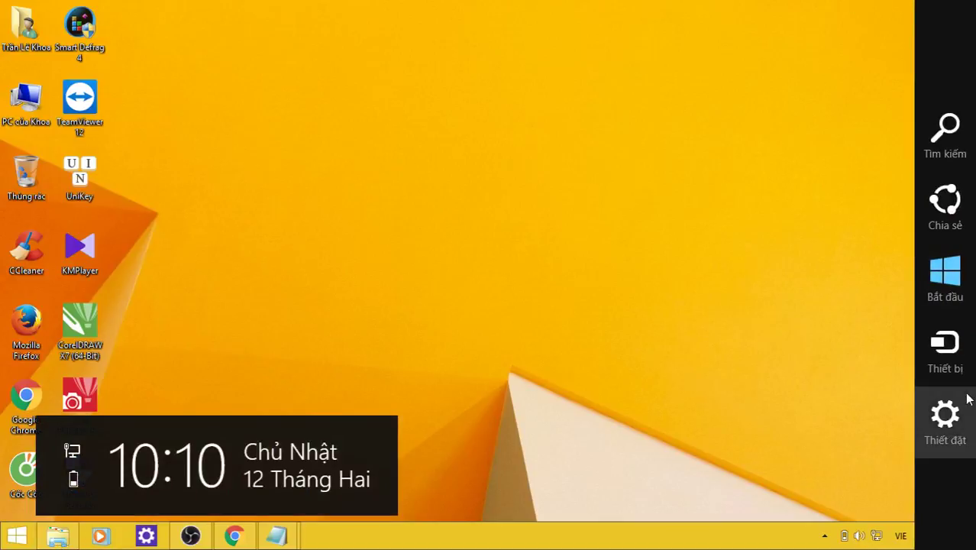
Scroll through the Start screen's Apps list sorted by name, then go back.
{"action": "left_click", "coordinate": [945, 287]}
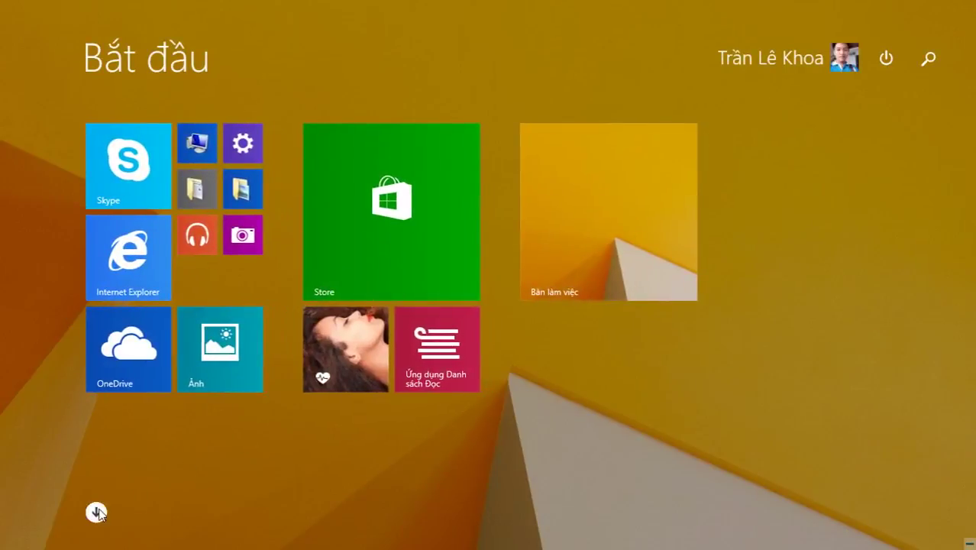
{"action": "left_click", "coordinate": [97, 513]}
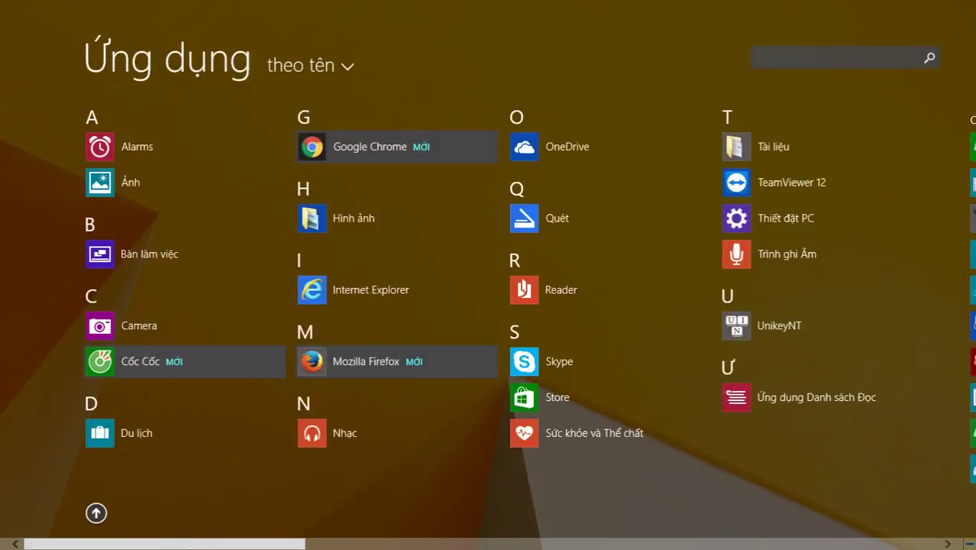
{"action": "scroll", "coordinate": [488, 328], "scroll_direction": "down", "scroll_amount": 5}
{"action": "scroll", "coordinate": [488, 329], "scroll_direction": "down", "scroll_amount": 3}
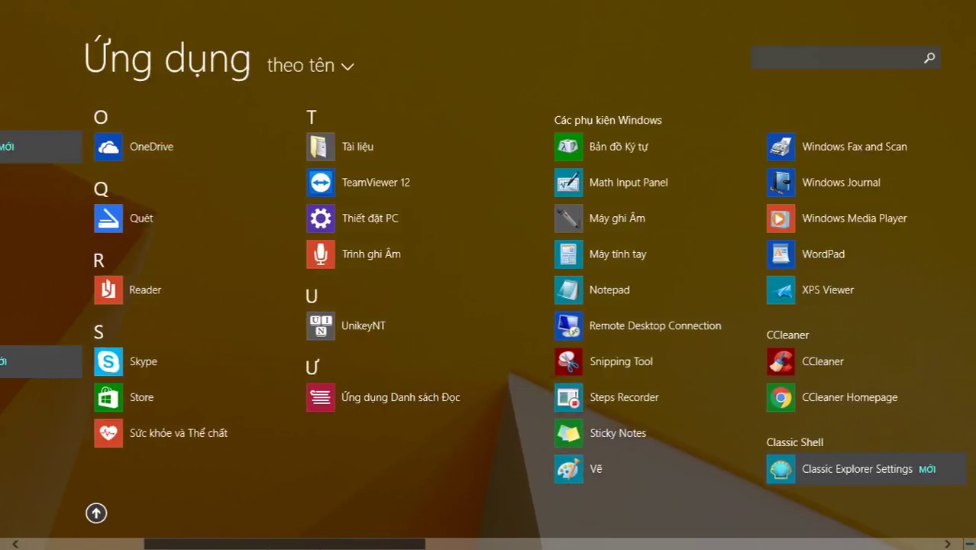
{"action": "scroll", "coordinate": [489, 329], "scroll_direction": "down", "scroll_amount": 2}
{"action": "scroll", "coordinate": [488, 328], "scroll_direction": "down", "scroll_amount": 3}
{"action": "scroll", "coordinate": [488, 329], "scroll_direction": "down", "scroll_amount": 1}
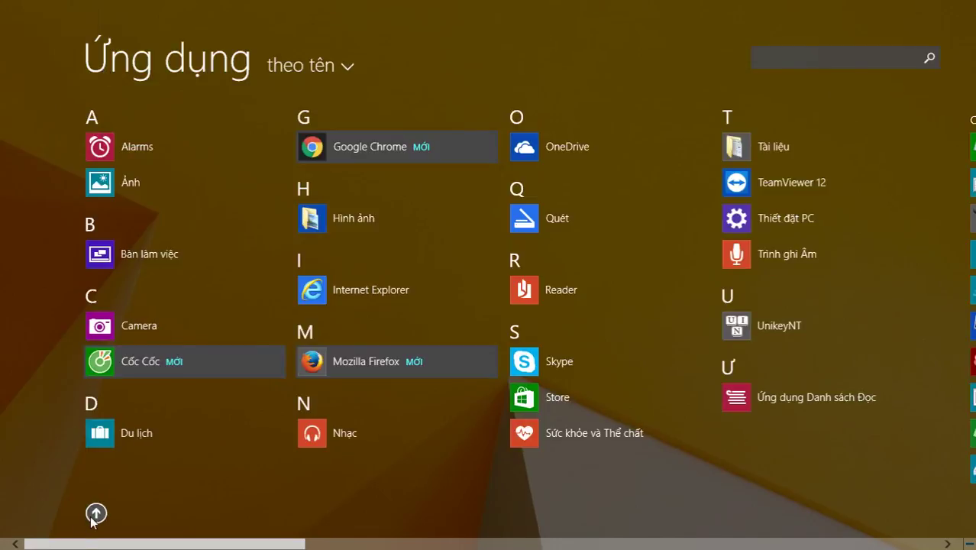
{"action": "left_click", "coordinate": [96, 513]}
Send a PhotoshopCS6Portable shortcut from C:\CS6 Rut Gon - VietDesigner.net\PhotoshopPortable to the desktop.
{"action": "left_click", "coordinate": [550, 229]}
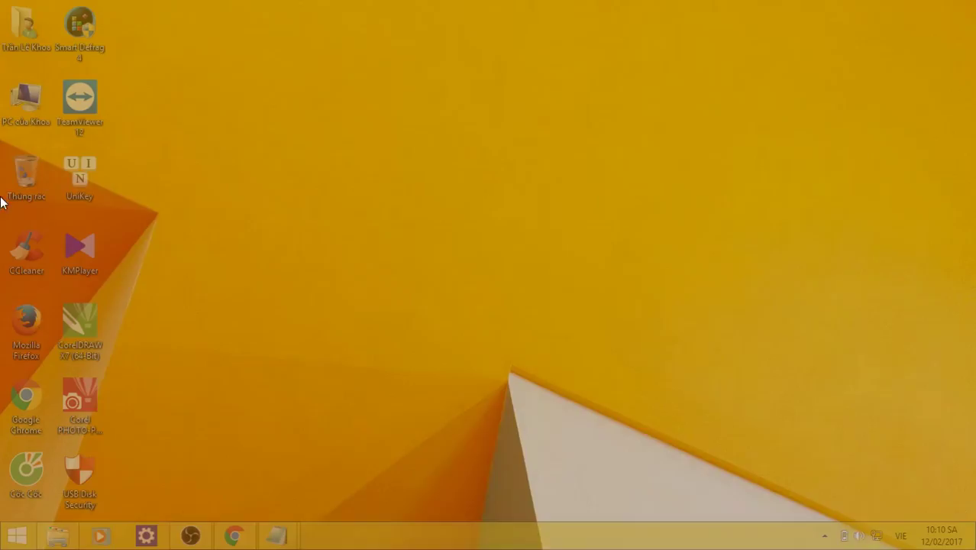
{"action": "double_click", "coordinate": [26, 99]}
{"action": "double_click", "coordinate": [360, 168]}
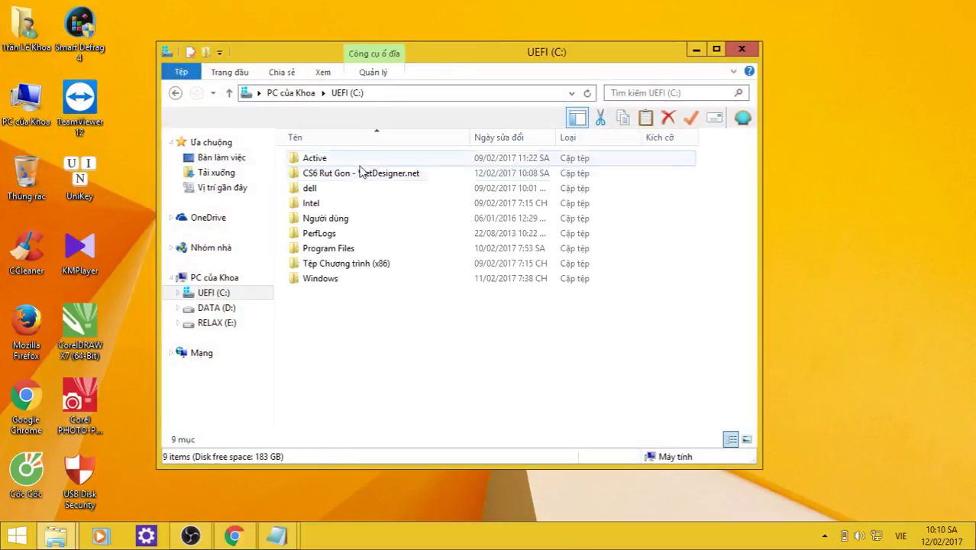
{"action": "double_click", "coordinate": [367, 173]}
{"action": "double_click", "coordinate": [374, 158]}
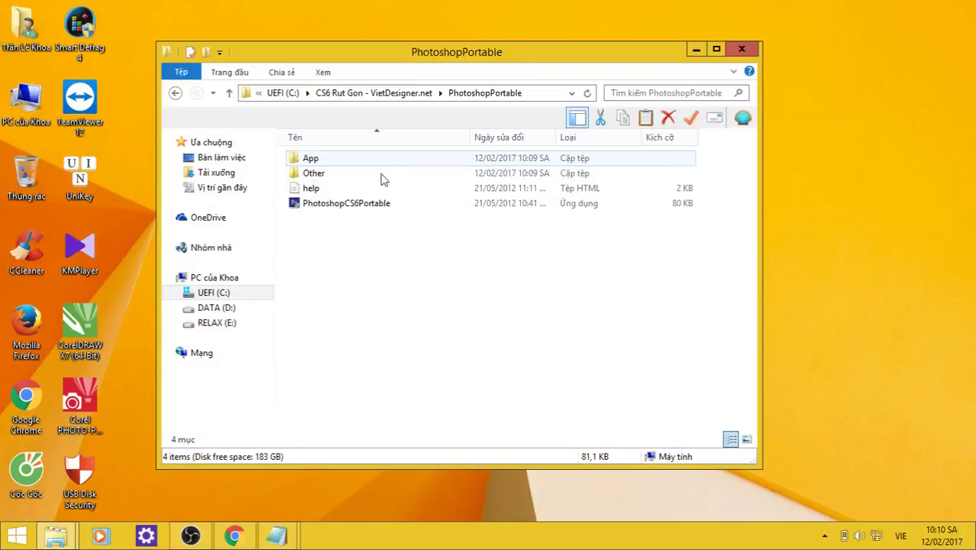
{"action": "right_click", "coordinate": [361, 204]}
{"action": "mouse_move", "coordinate": [428, 408]}
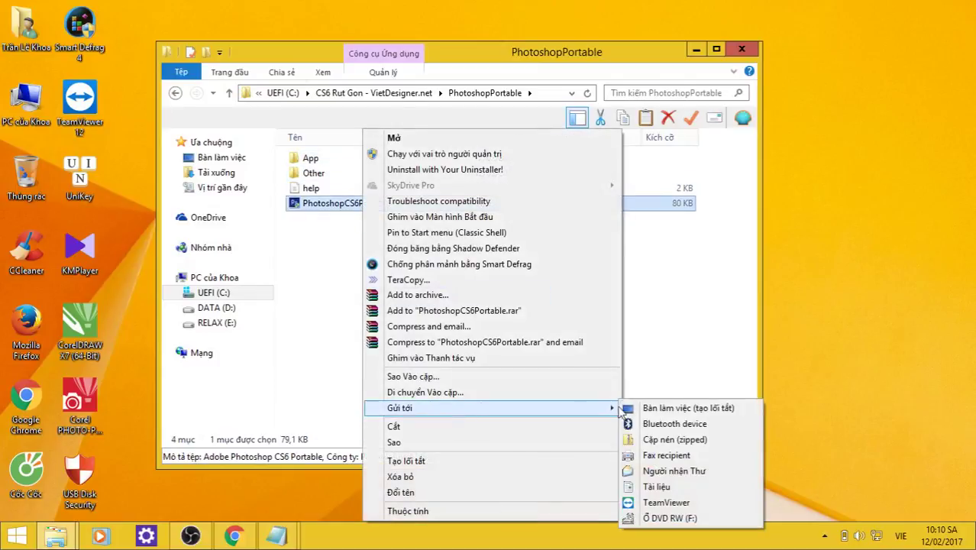
{"action": "left_click", "coordinate": [672, 408]}
{"action": "left_click", "coordinate": [698, 279]}
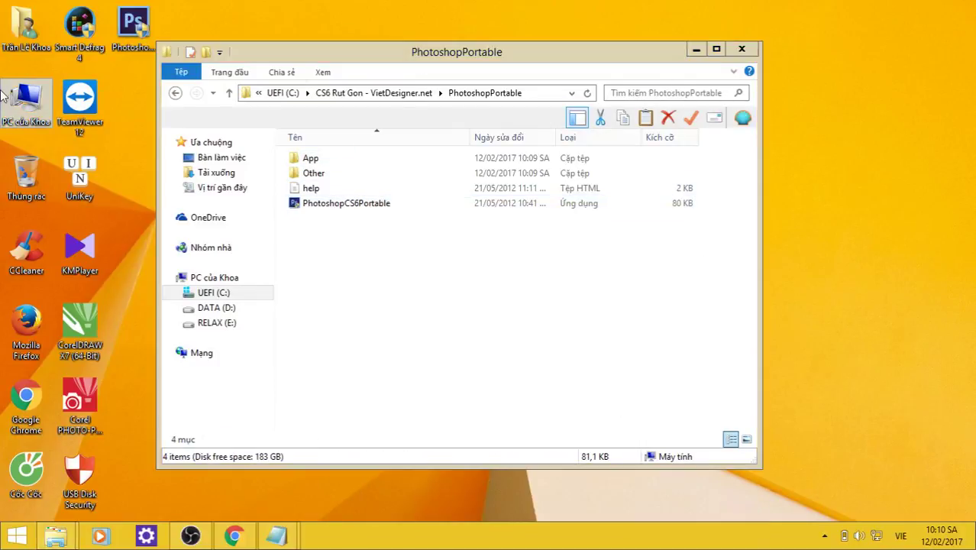
{"action": "left_click", "coordinate": [141, 15]}
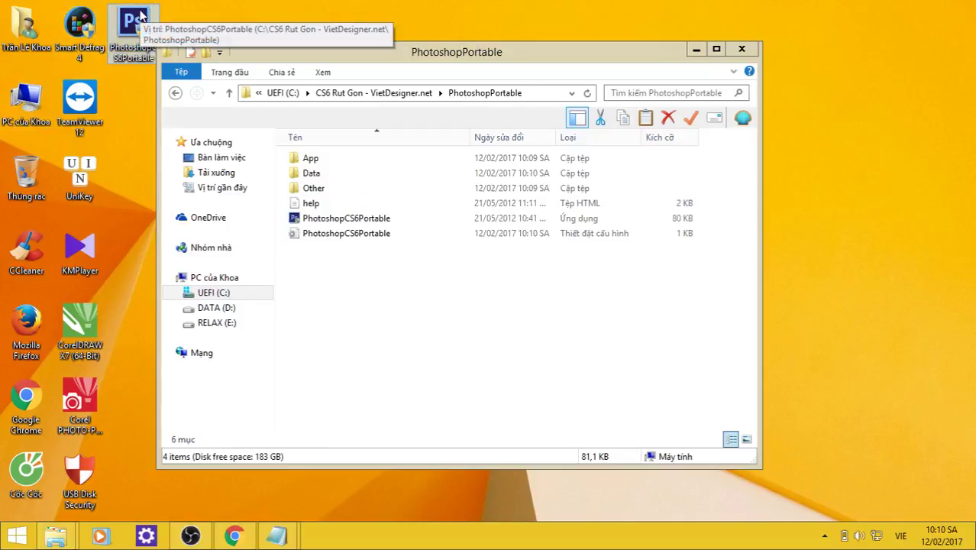
Switch between the Music Gaming video and Facebook browser tabs, then minimize the browser.
{"action": "left_click", "coordinate": [246, 539]}
{"action": "left_click", "coordinate": [252, 11]}
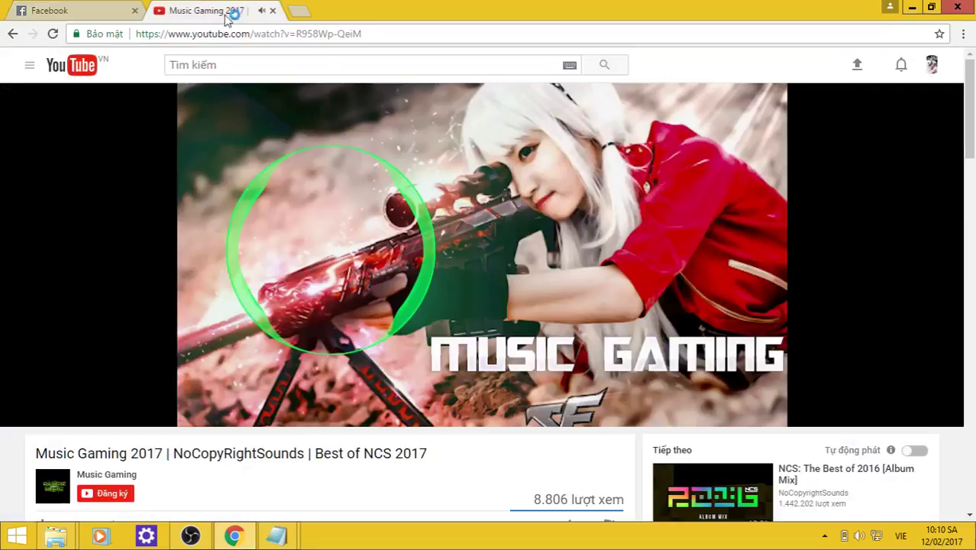
{"action": "left_click", "coordinate": [76, 11]}
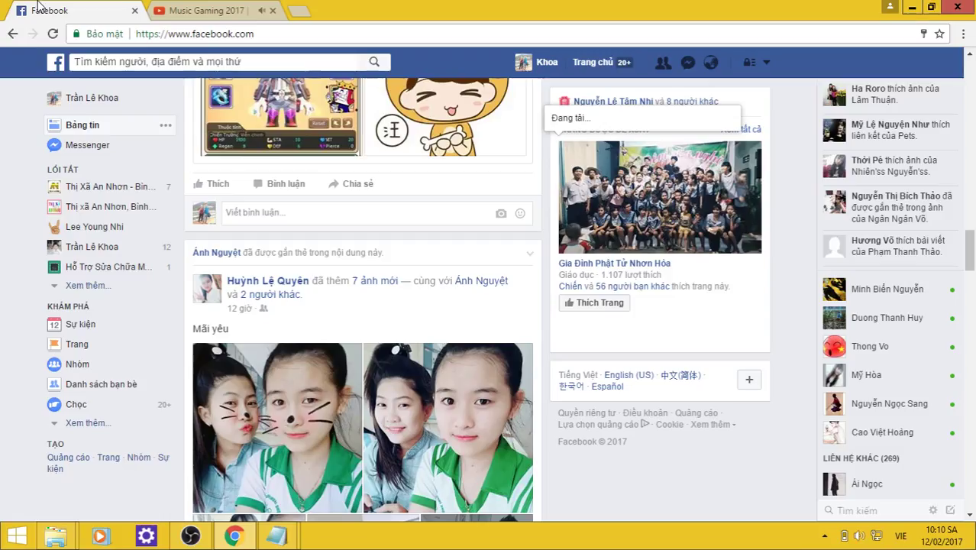
{"action": "left_click", "coordinate": [205, 8]}
{"action": "left_click", "coordinate": [77, 11]}
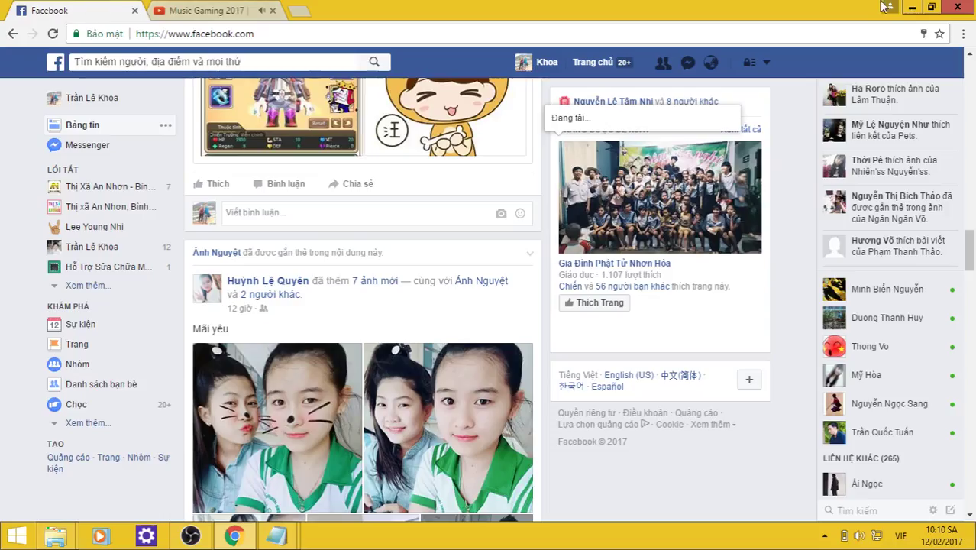
{"action": "left_click", "coordinate": [912, 7]}
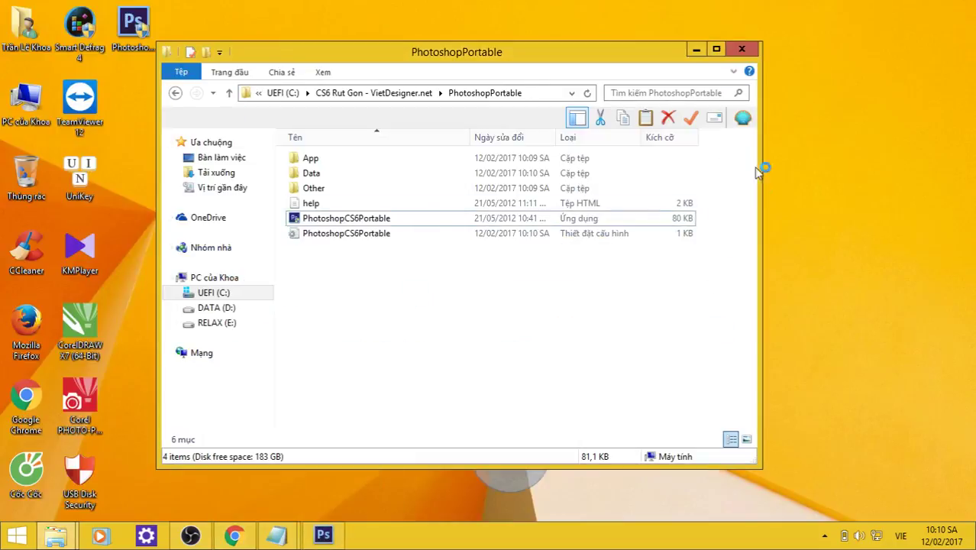
Reveal the loaded Photoshop workspace and confirm the Edition menu is still in French.
{"action": "left_click", "coordinate": [696, 49]}
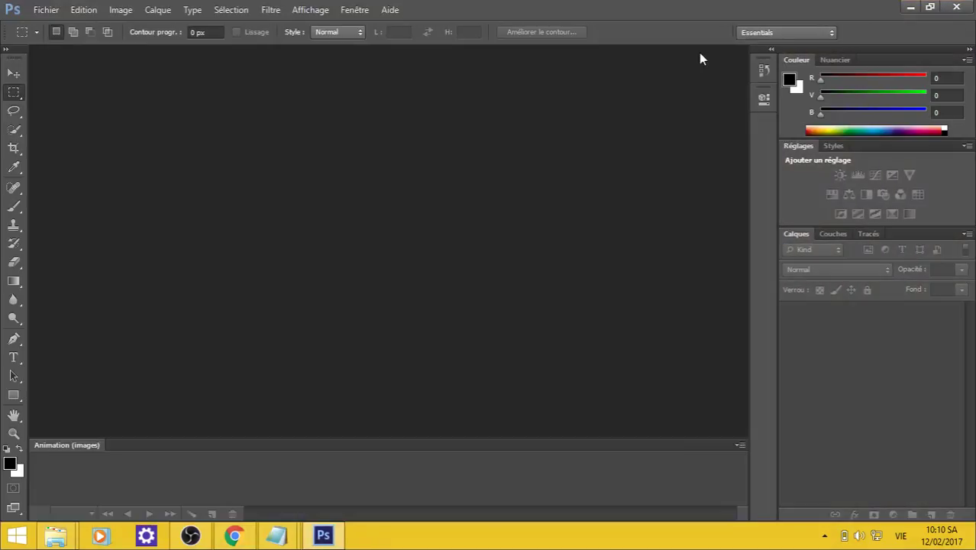
{"action": "left_click", "coordinate": [84, 11]}
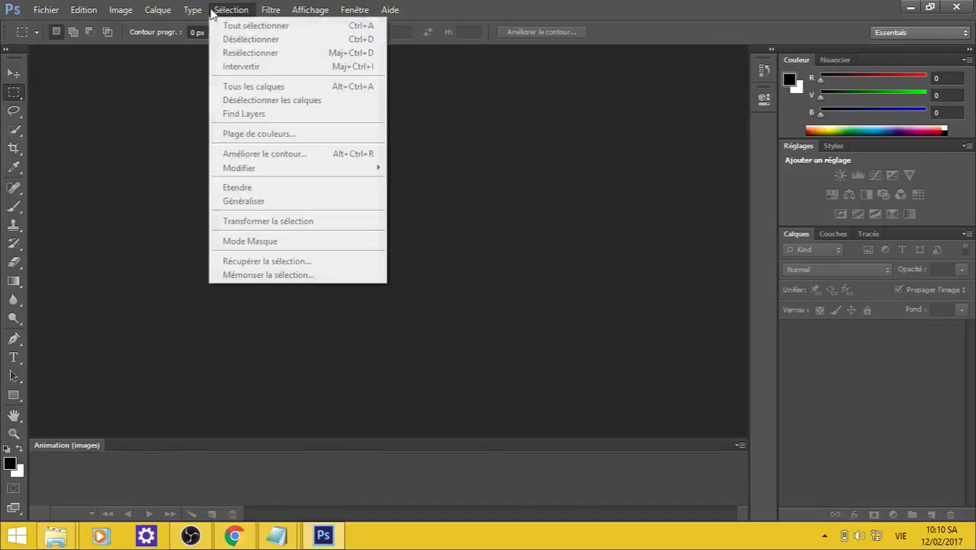
{"action": "left_click", "coordinate": [605, 465]}
{"action": "mouse_move", "coordinate": [276, 535]}
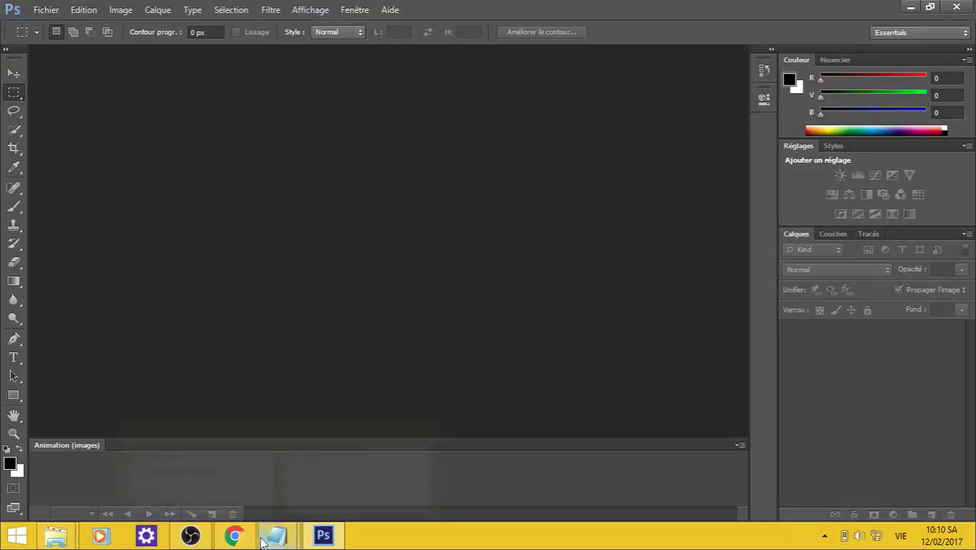
Add 'HIỆN TẠI NÓ ĐANG Ở NGÔN NGỮ NÀO MK` CŨNG CHẢ BÍT' plus a line promising the English switch.
{"action": "left_click", "coordinate": [200, 462]}
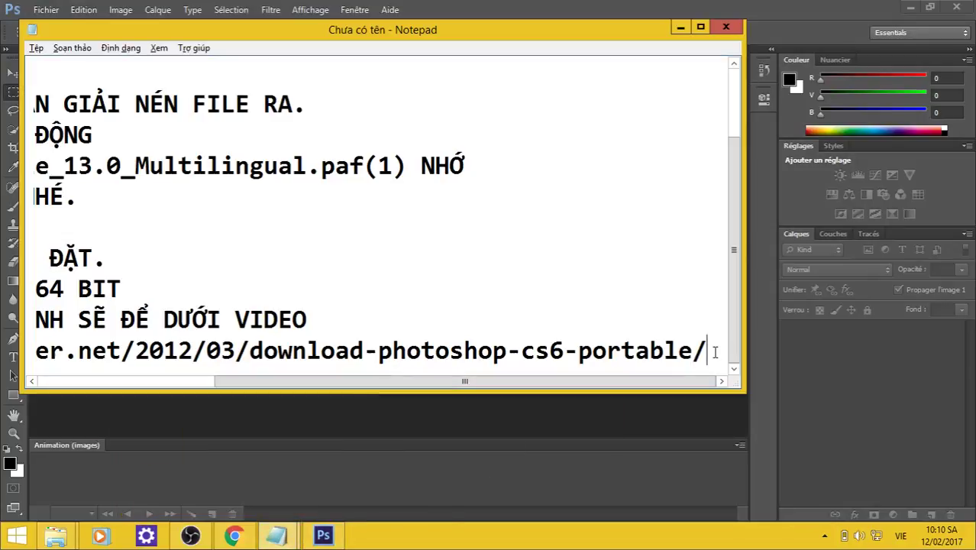
{"action": "key", "text": "Return"}
{"action": "type", "text": "HIEN"}
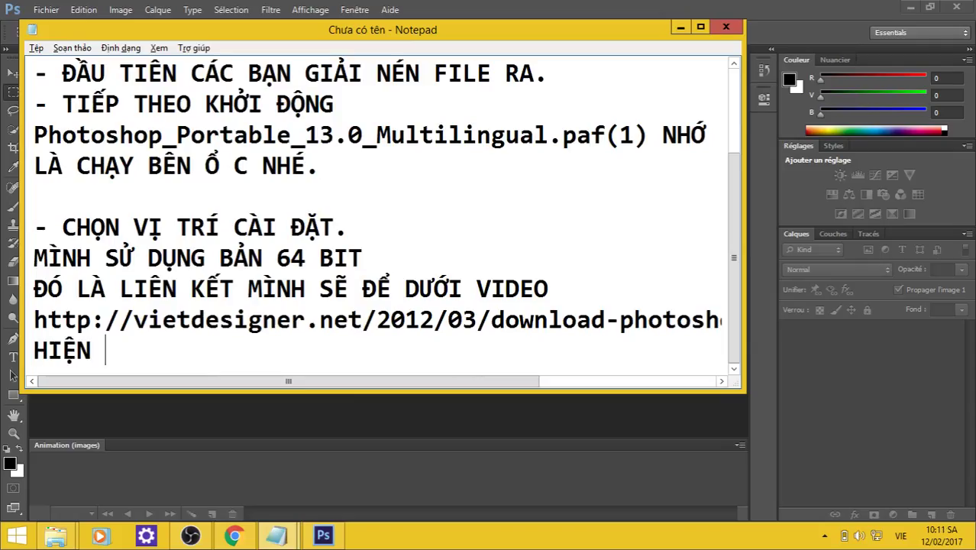
{"action": "type", "text": "ẠI NÓ DA"}
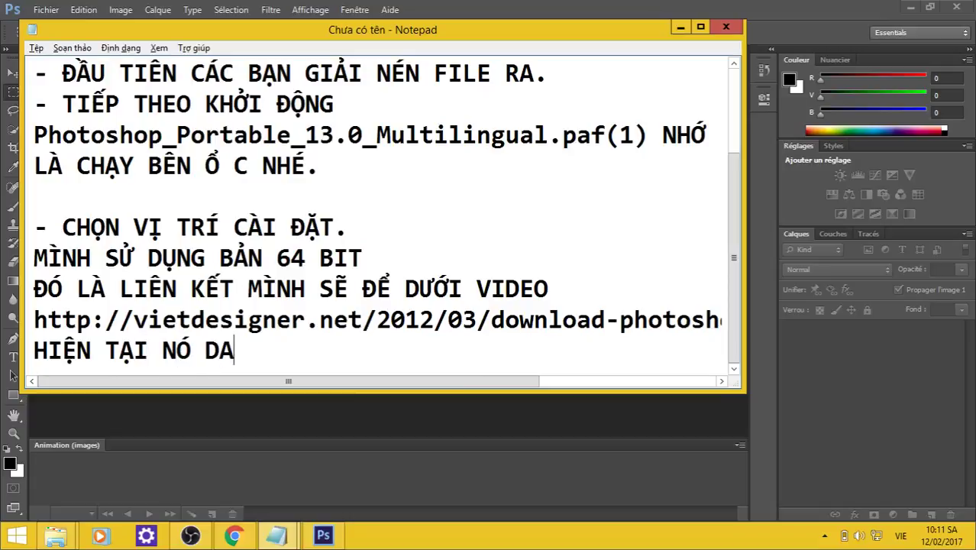
{"action": "type", "text": "NG"}
{"action": "type", "text": "O"}
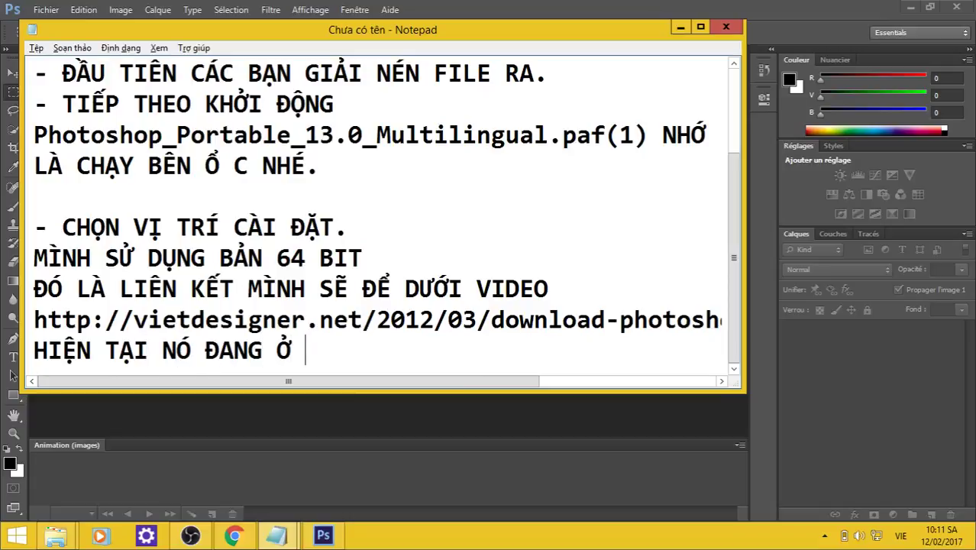
{"action": "type", "text": "NGÔNN"}
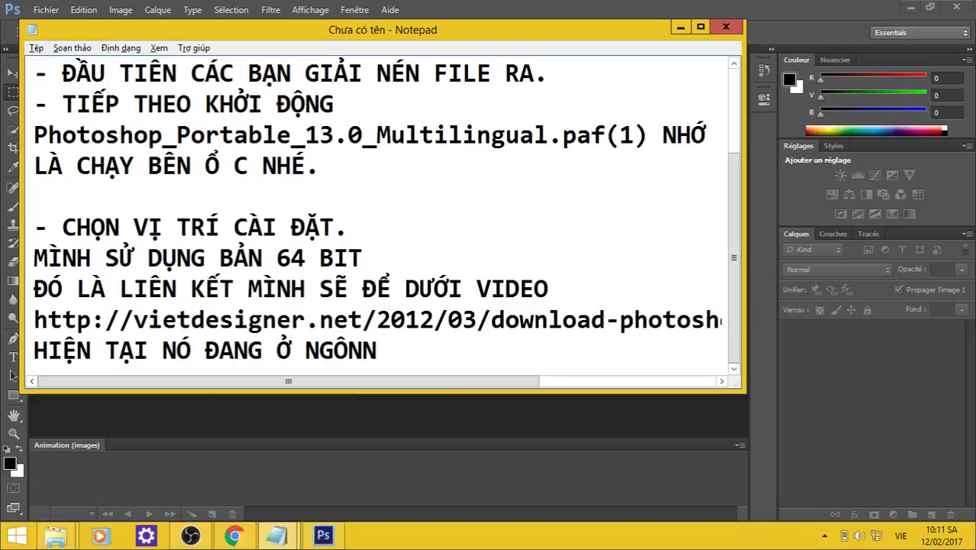
{"action": "key", "text": "BackSpace"}
{"action": "type", "text": "NGƯ"}
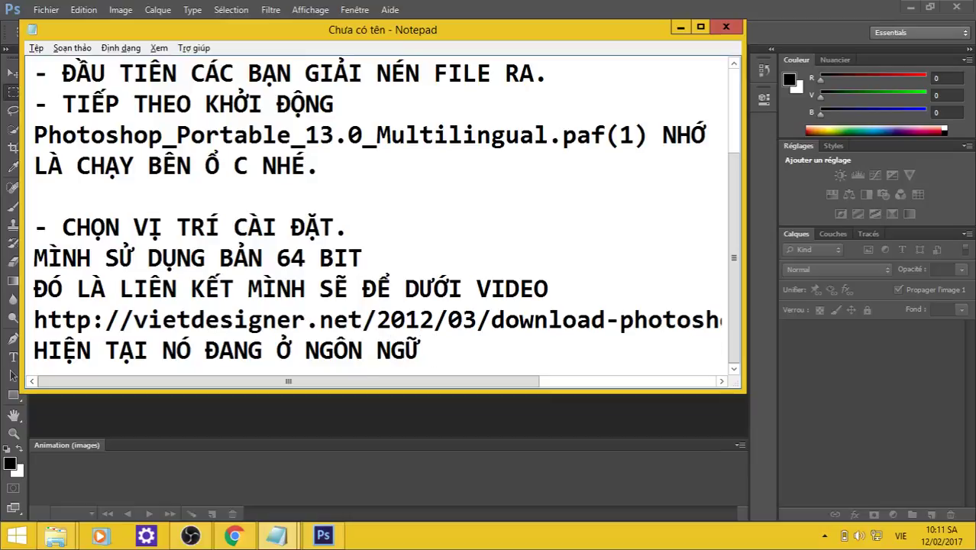
{"action": "type", "text": " NÀO MK2"}
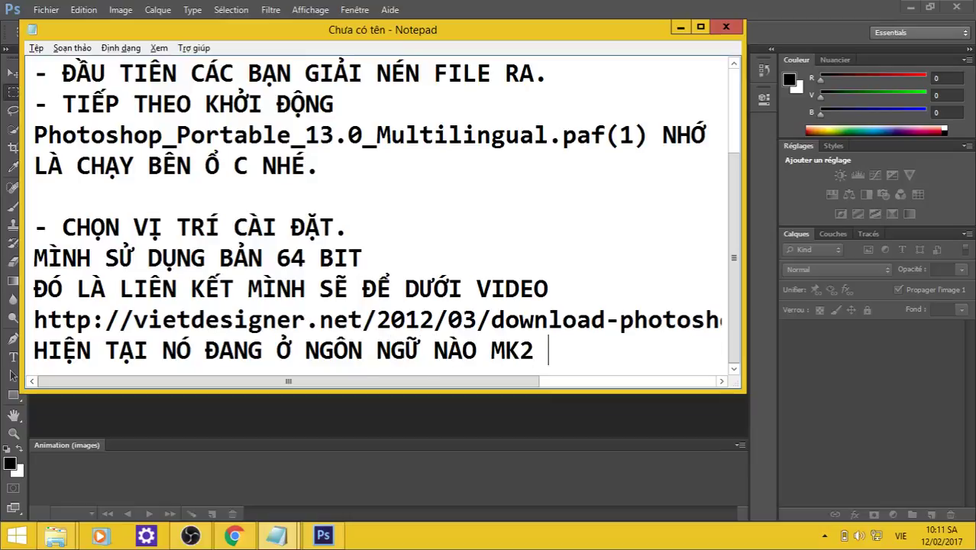
{"action": "type", "text": "CUNG"}
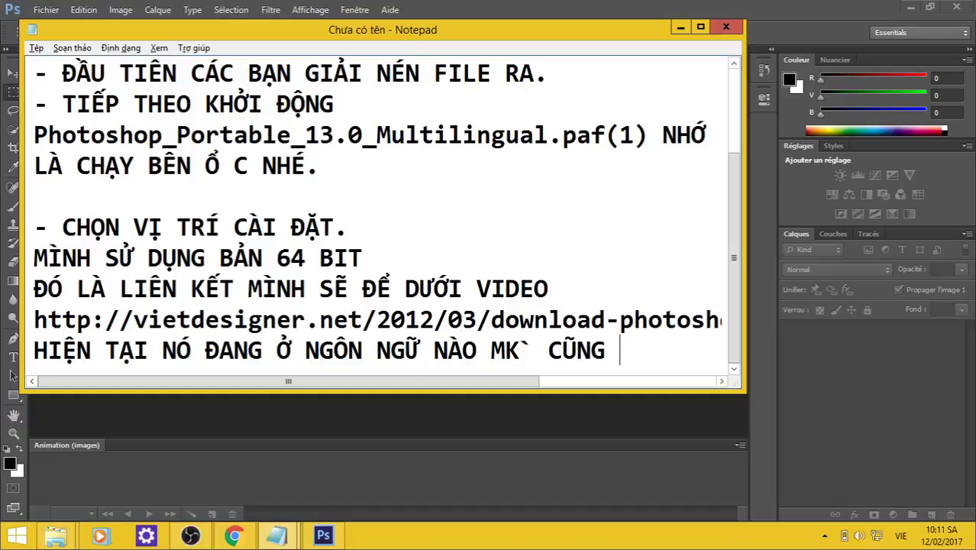
{"action": "type", "text": "CHABITS"}
{"action": "key", "text": "Return"}
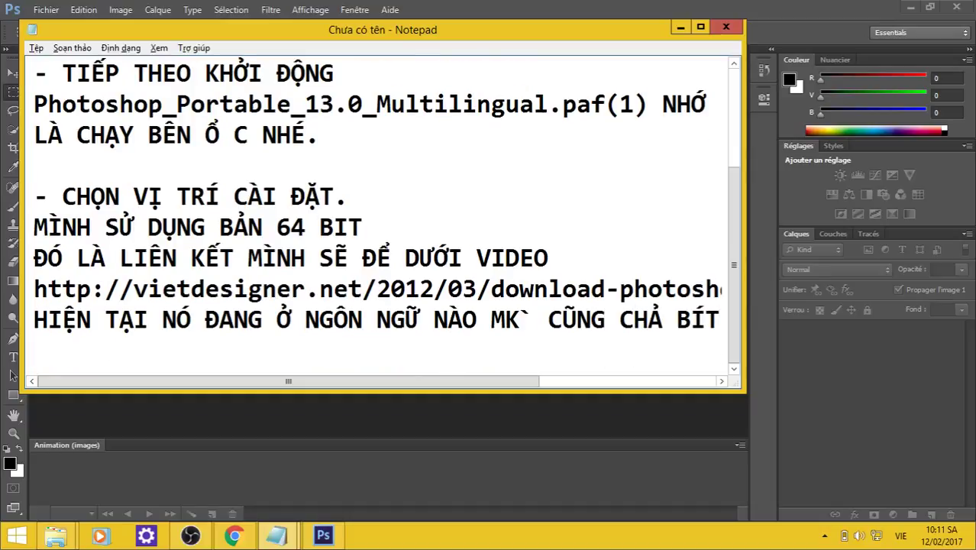
{"action": "type", "text": "MK` SẼ "}
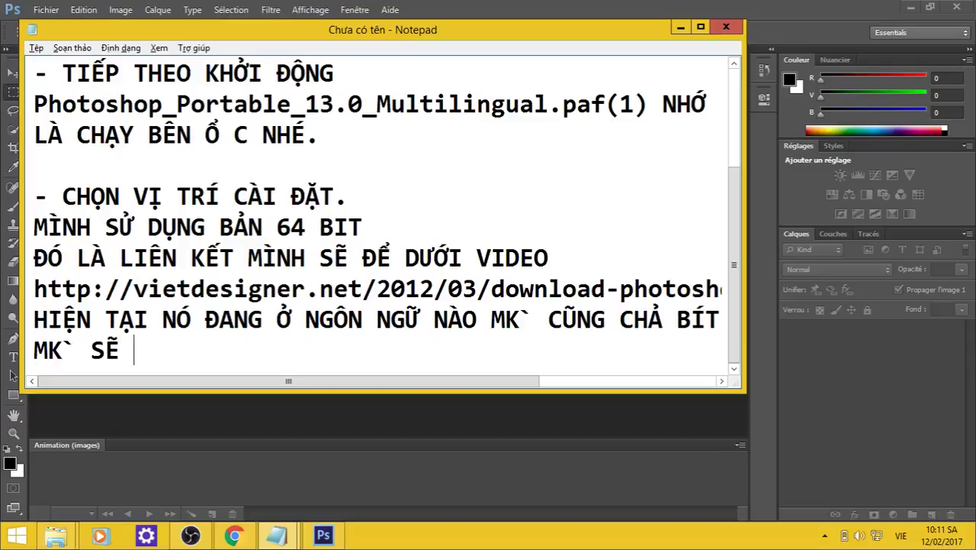
{"action": "type", "text": "HUONG DAN"}
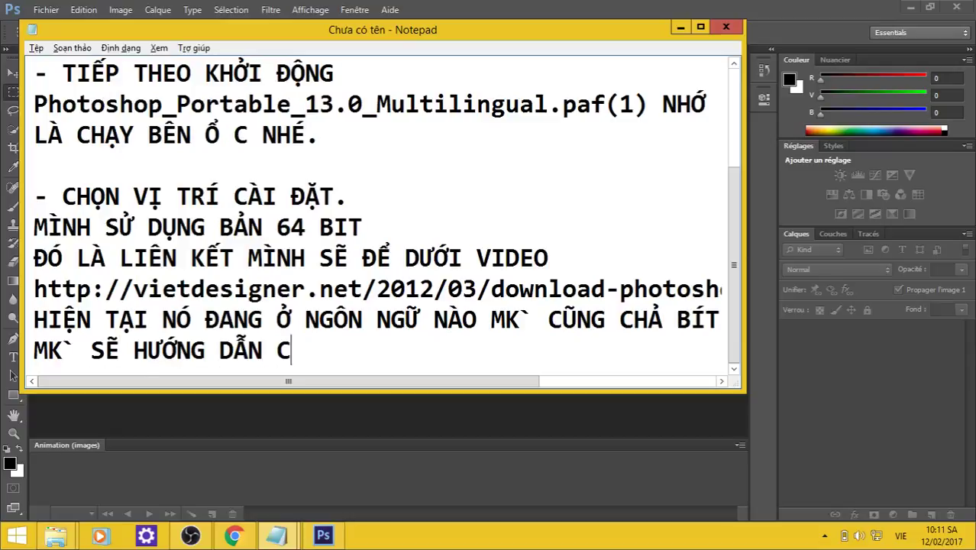
{"action": "type", "text": "ÁC"}
{"action": "type", "text": "CACH "}
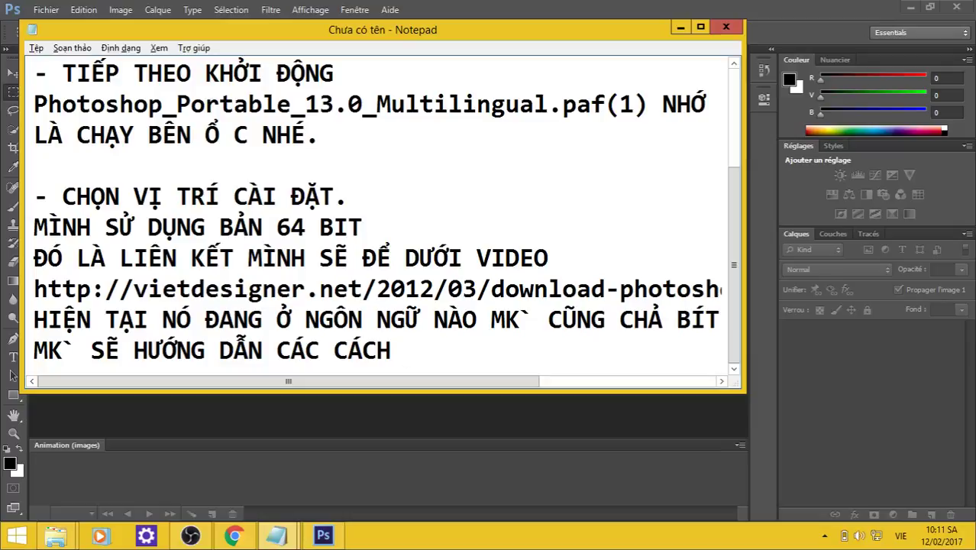
{"action": "type", "text": "ĐE"}
{"action": "type", "text": " CHUYEN"}
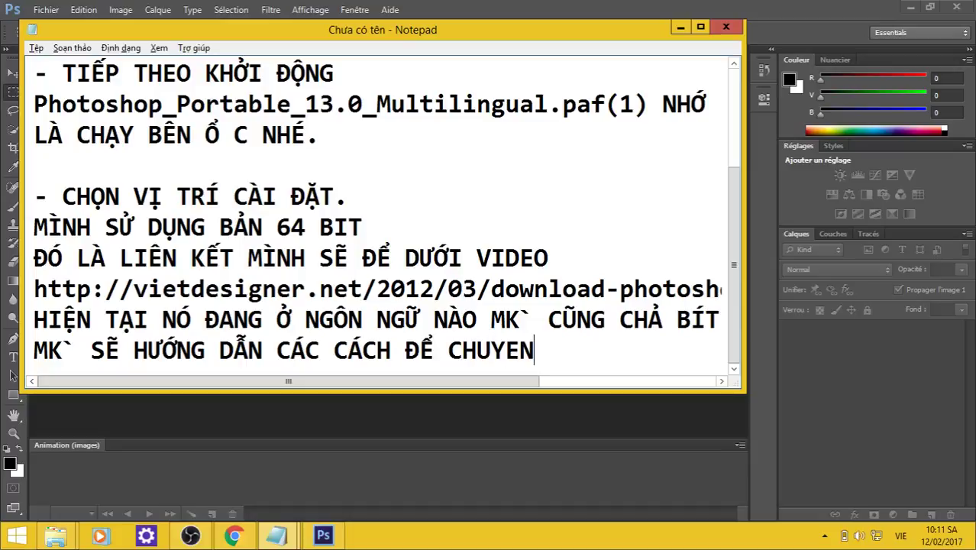
{"action": "type", "text": "HÀNH TIENG"}
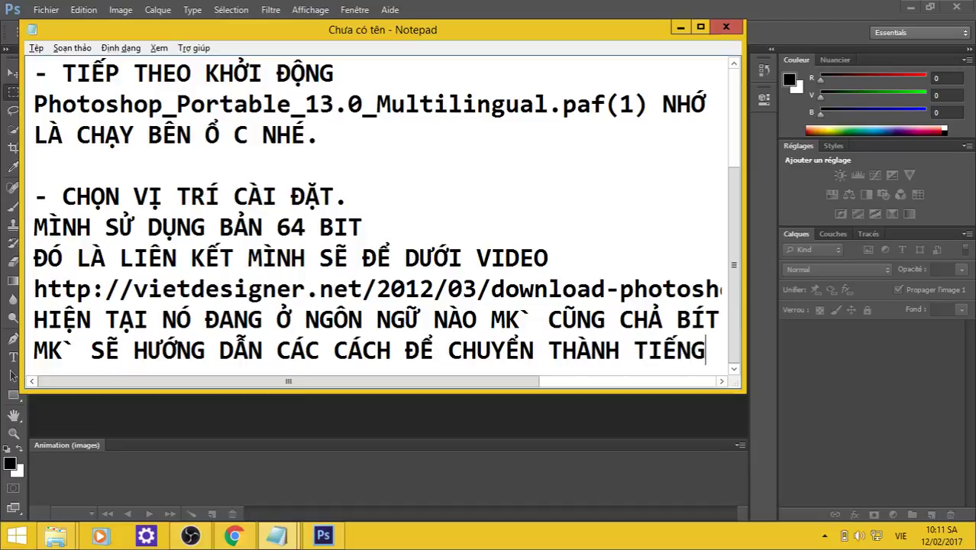
{"action": "type", "text": " ANH"}
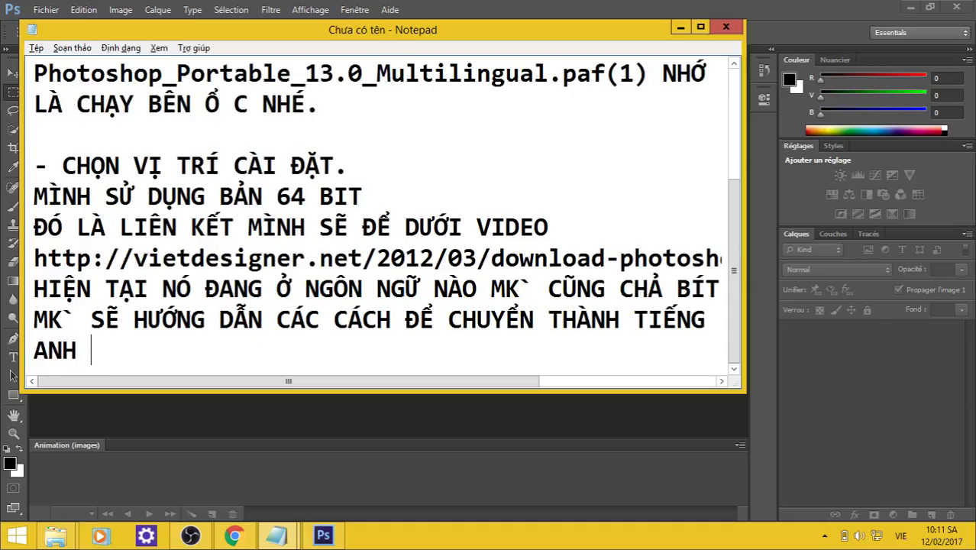
{"action": "type", "text": " NHE. OK"}
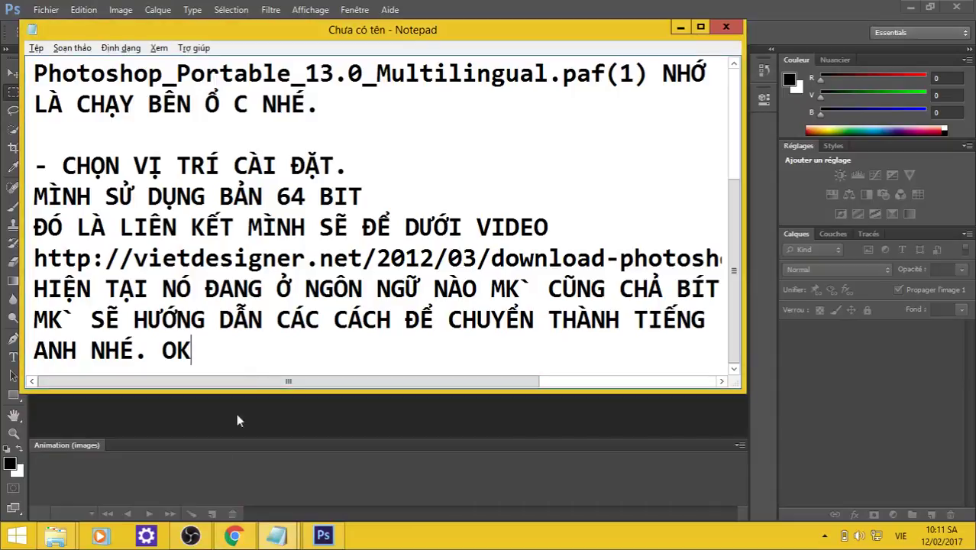
{"action": "mouse_move", "coordinate": [56, 535]}
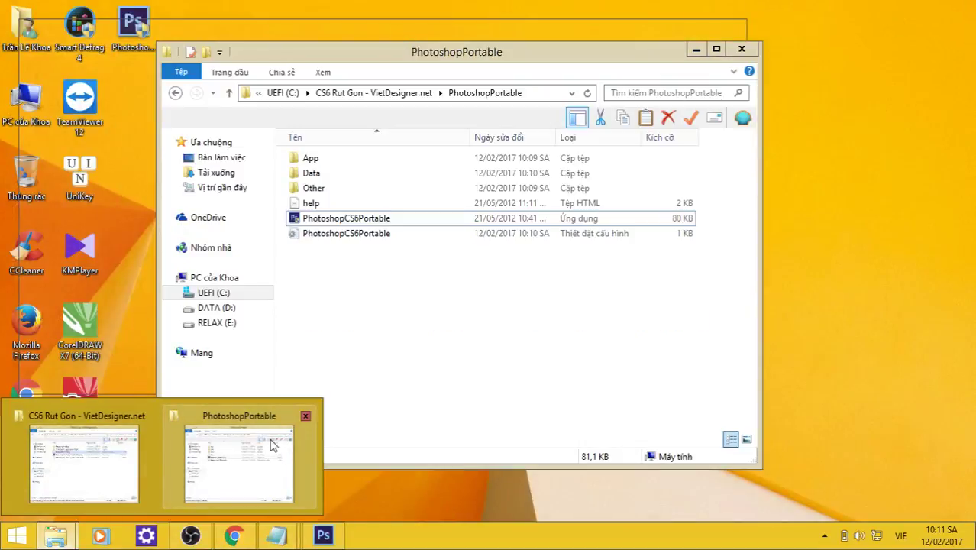
Open the 'To fix English, apply en-US Patch' folder and run the en-US patch installer.
{"action": "left_click", "coordinate": [84, 462]}
{"action": "double_click", "coordinate": [310, 136]}
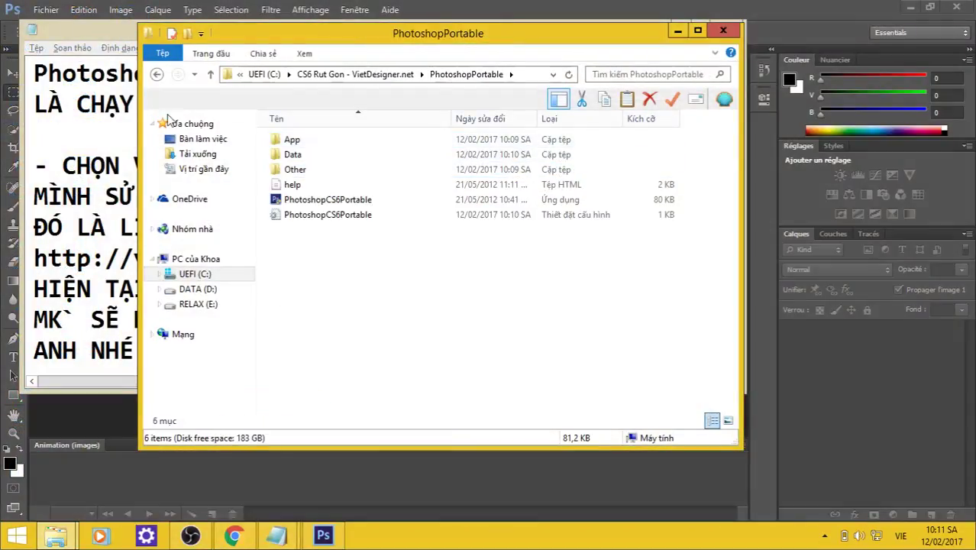
{"action": "left_click", "coordinate": [156, 74]}
{"action": "double_click", "coordinate": [451, 156]}
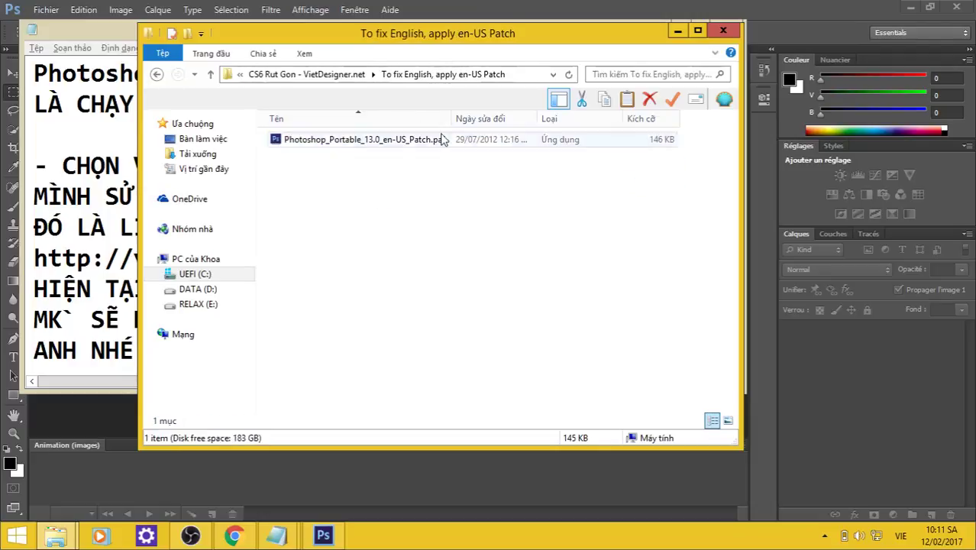
{"action": "double_click", "coordinate": [373, 145]}
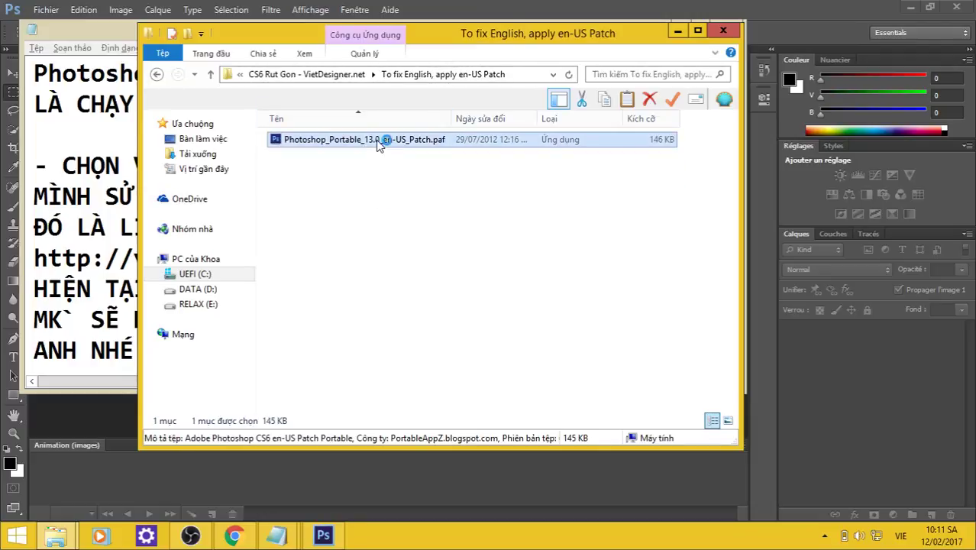
Install the patch into C:\CS6 Rut Gon - VietDesigner.net\PhotoshopPortable, then close Photoshop.
{"action": "left_click", "coordinate": [609, 295]}
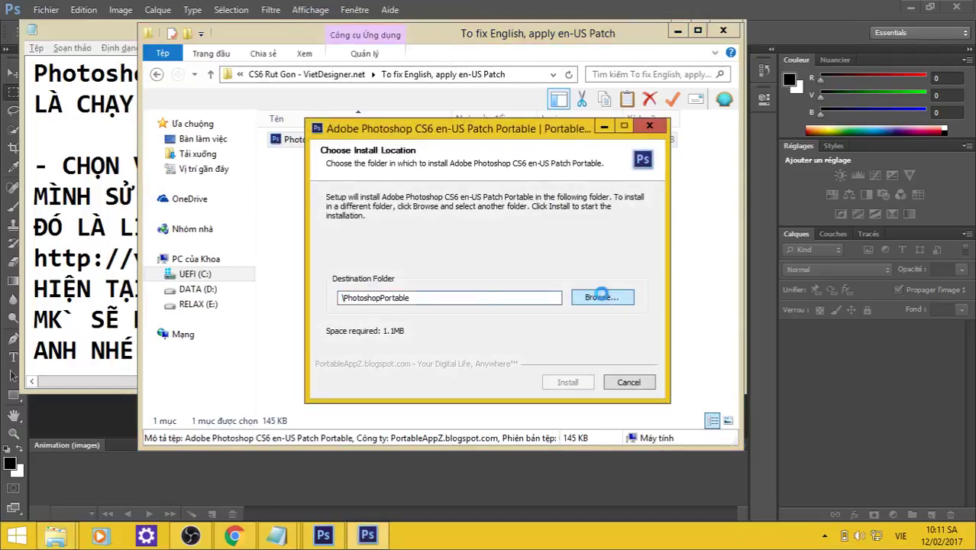
{"action": "double_click", "coordinate": [419, 275]}
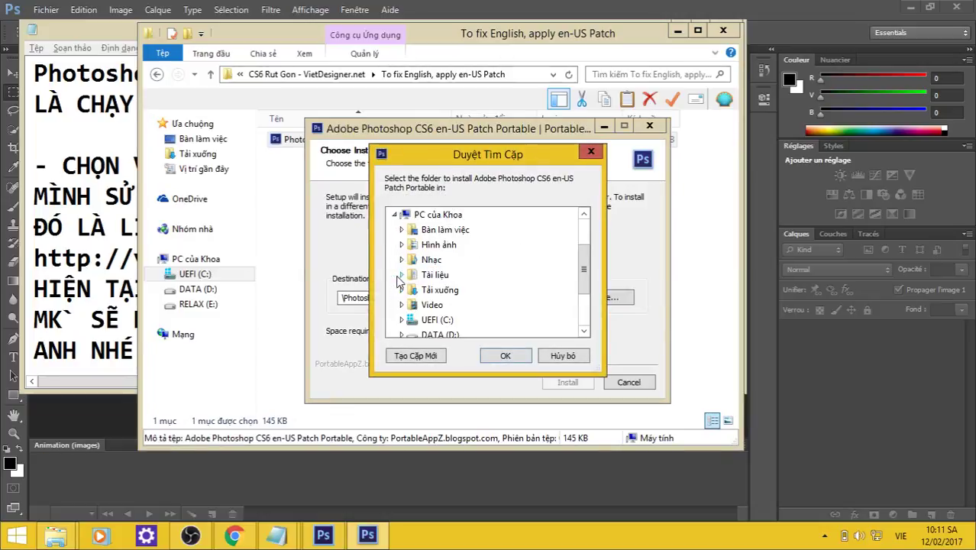
{"action": "double_click", "coordinate": [437, 319]}
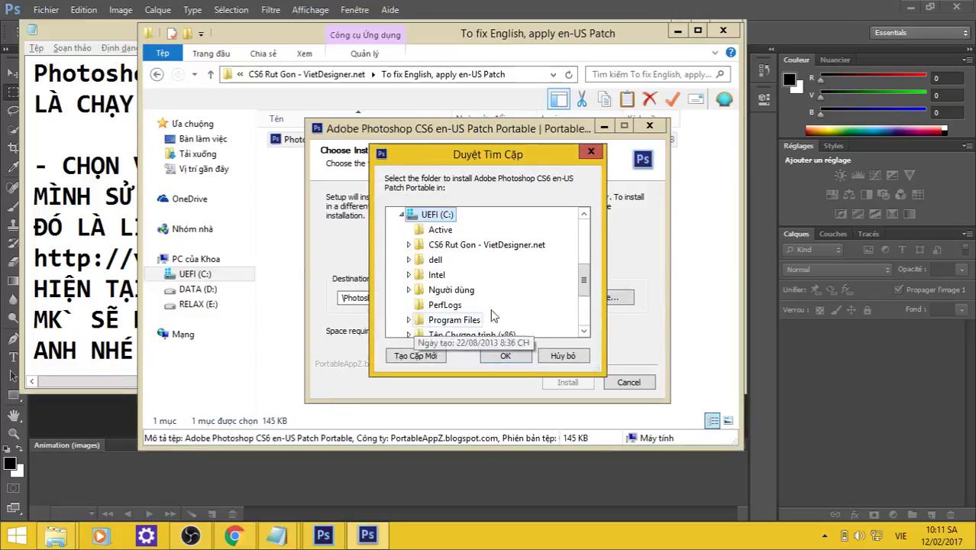
{"action": "double_click", "coordinate": [477, 246]}
{"action": "double_click", "coordinate": [472, 259]}
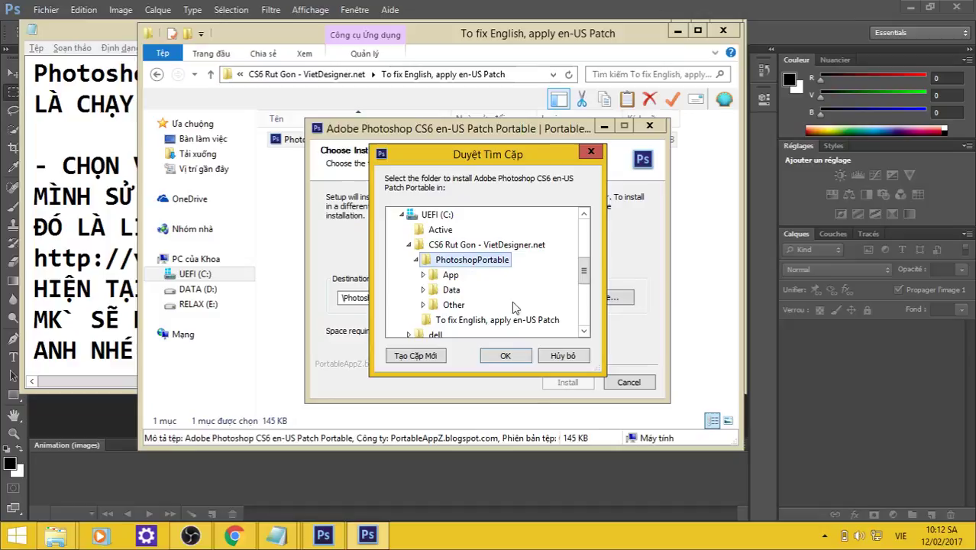
{"action": "left_click", "coordinate": [518, 357]}
{"action": "left_click", "coordinate": [585, 386]}
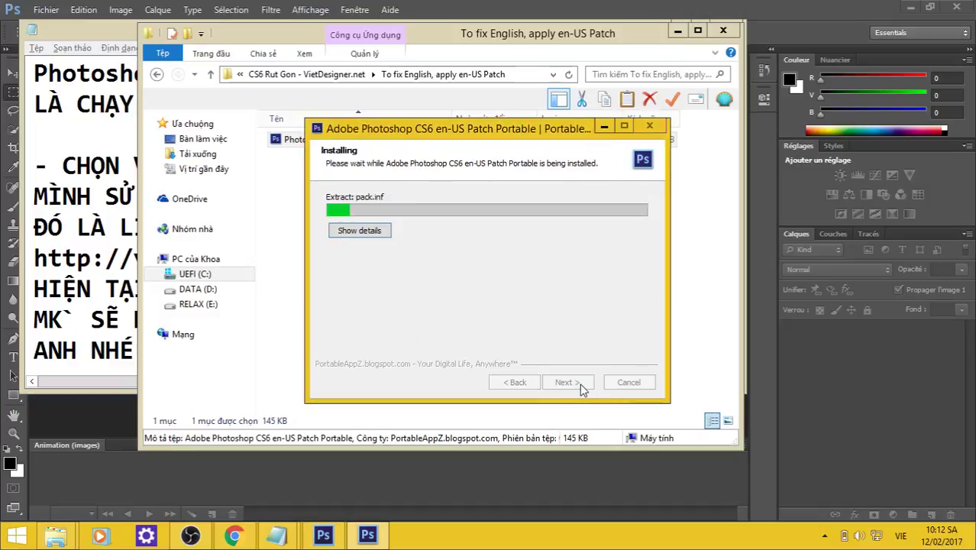
{"action": "left_click", "coordinate": [569, 382]}
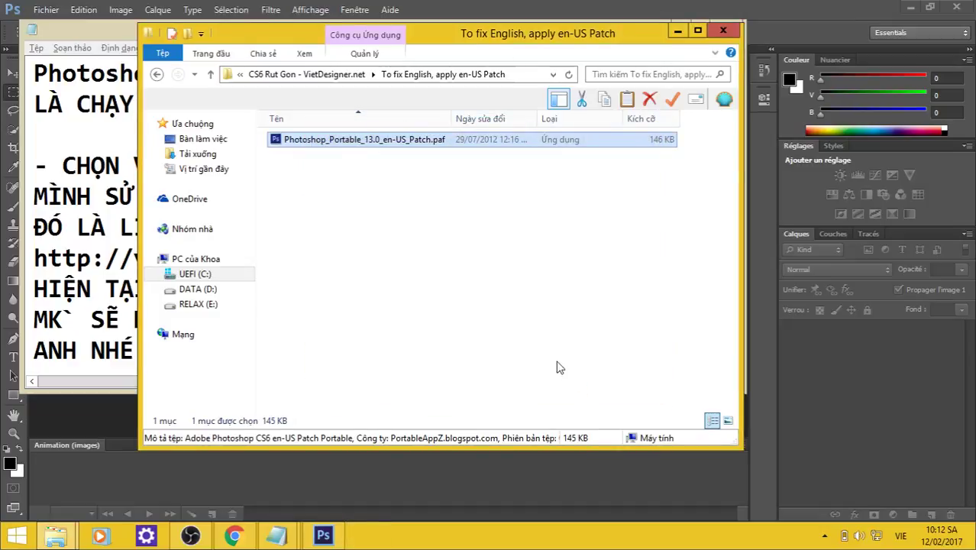
{"action": "left_click", "coordinate": [956, 7]}
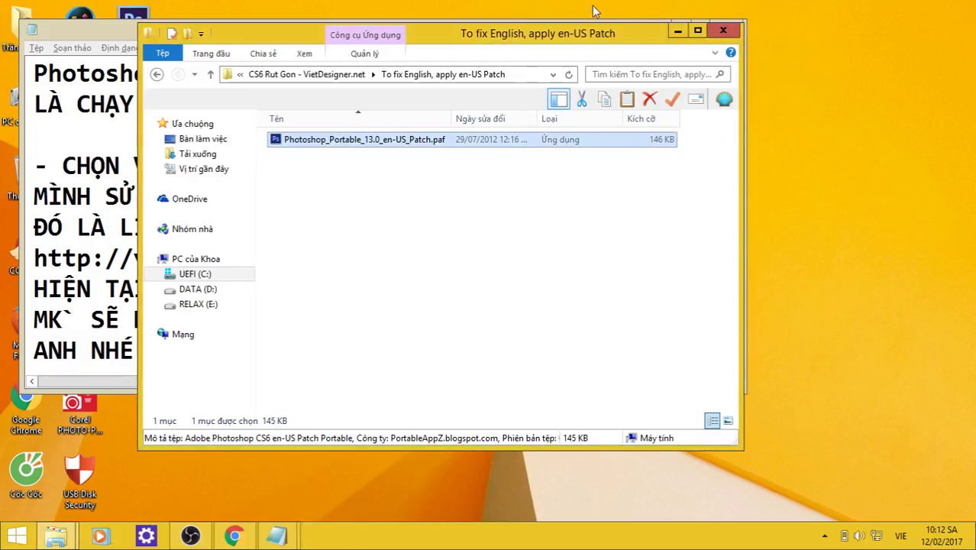
Run PhotoshopCS6Portable again from C:\CS6 Rut Gon - VietDesigner.net\PhotoshopPortable.
{"action": "left_click", "coordinate": [678, 31]}
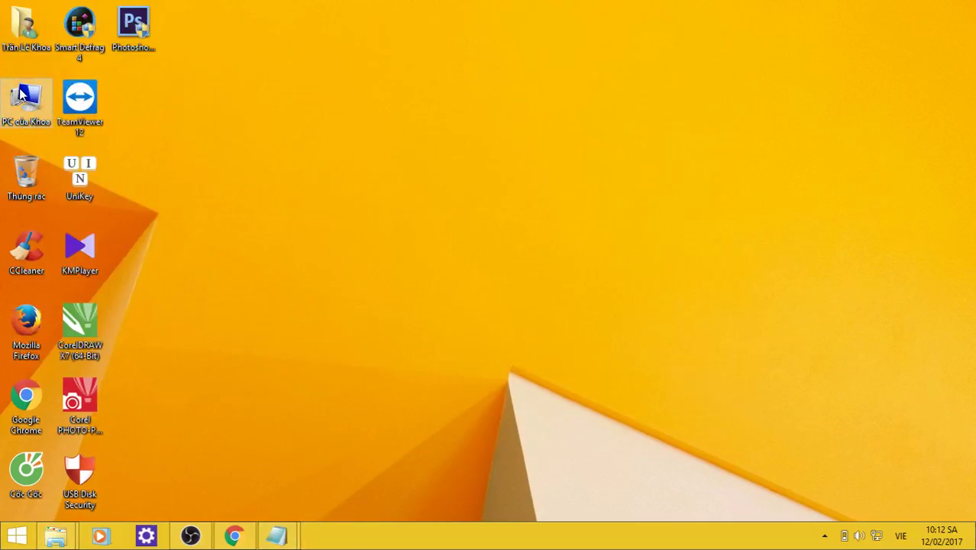
{"action": "double_click", "coordinate": [23, 93]}
{"action": "double_click", "coordinate": [447, 189]}
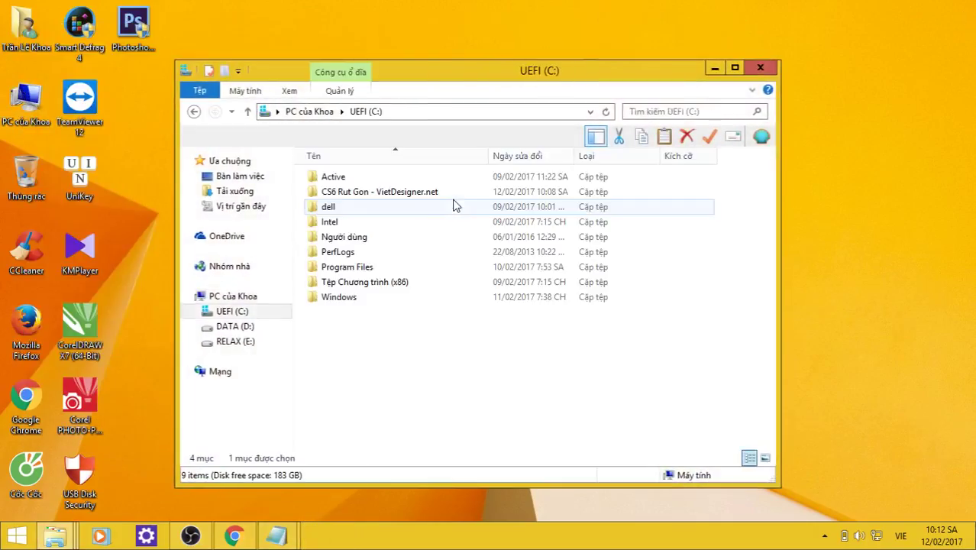
{"action": "double_click", "coordinate": [405, 195]}
{"action": "mouse_move", "coordinate": [55, 535]}
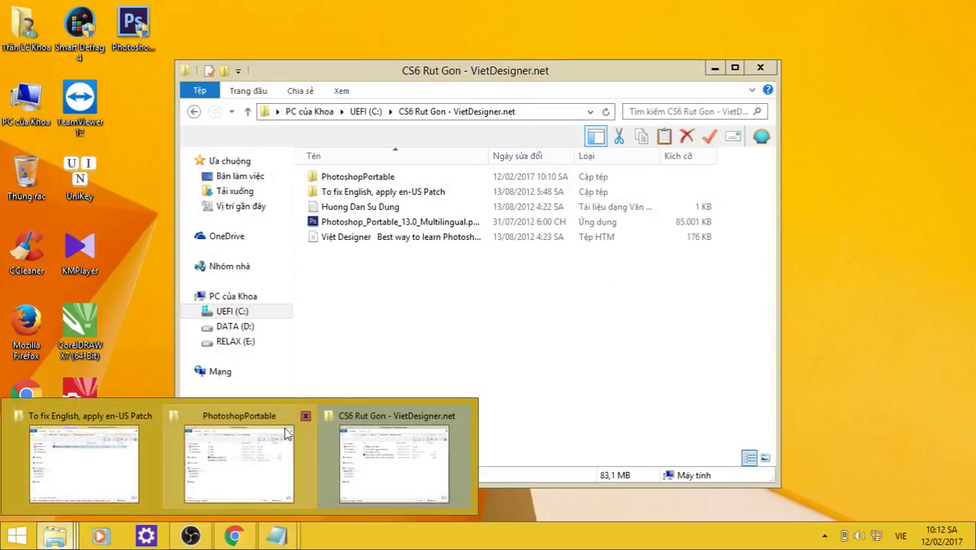
{"action": "left_click", "coordinate": [221, 439]}
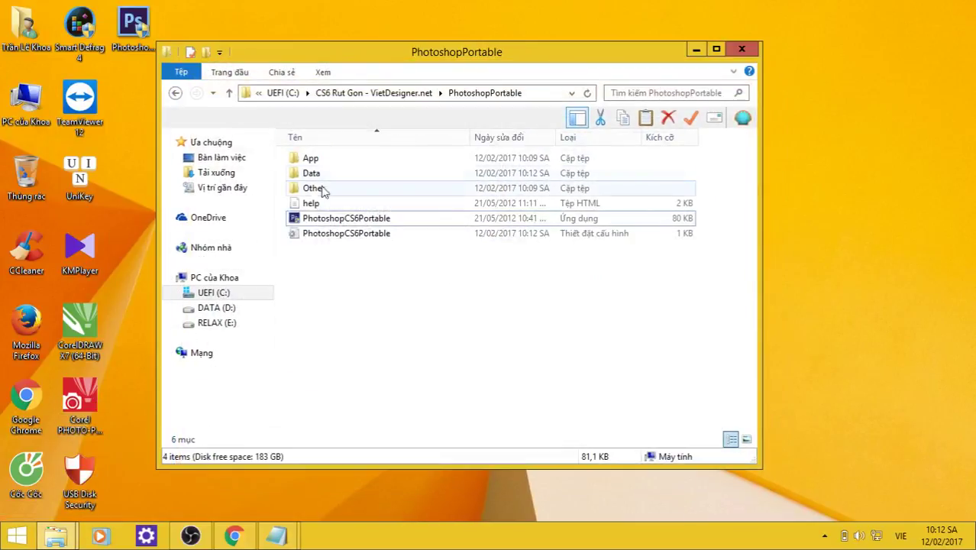
{"action": "left_click", "coordinate": [342, 219]}
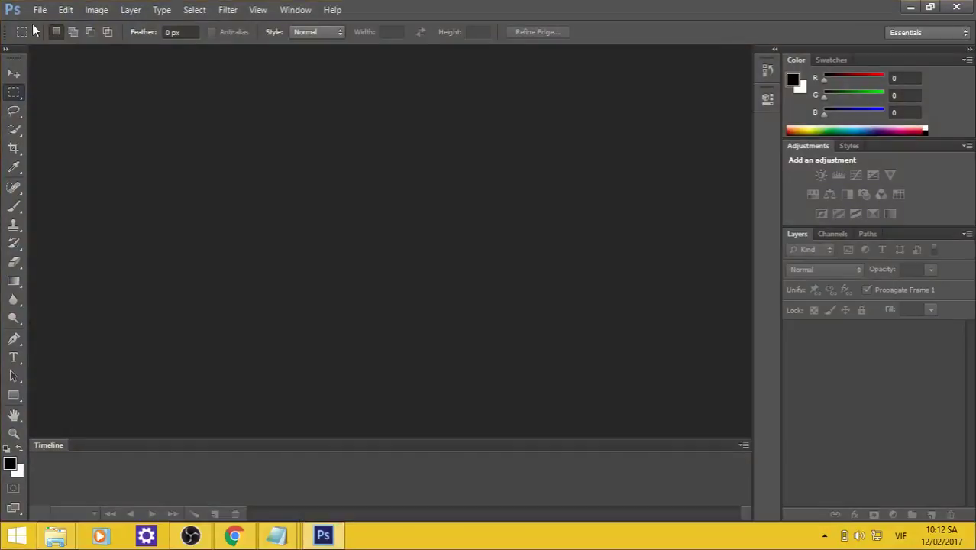
Check that Photoshop menus like Edit, Help and Type now show English labels.
{"action": "left_click", "coordinate": [65, 9]}
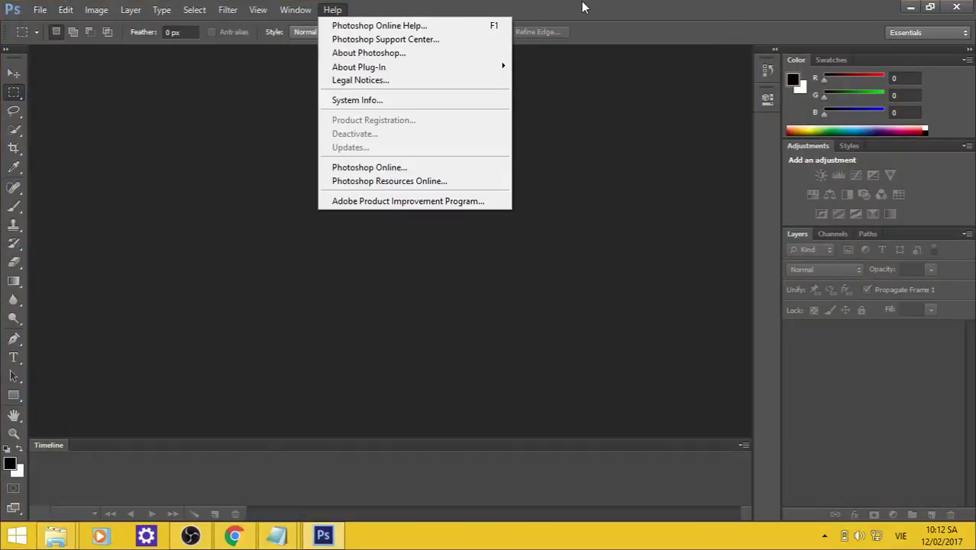
{"action": "left_click", "coordinate": [582, 8]}
{"action": "left_click", "coordinate": [294, 10]}
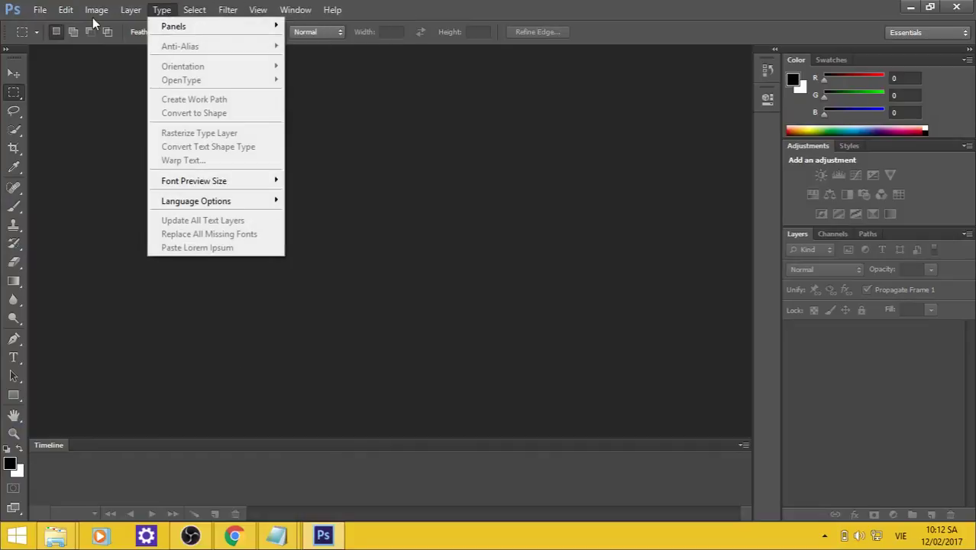
{"action": "left_click", "coordinate": [541, 309]}
{"action": "mouse_move", "coordinate": [275, 535]}
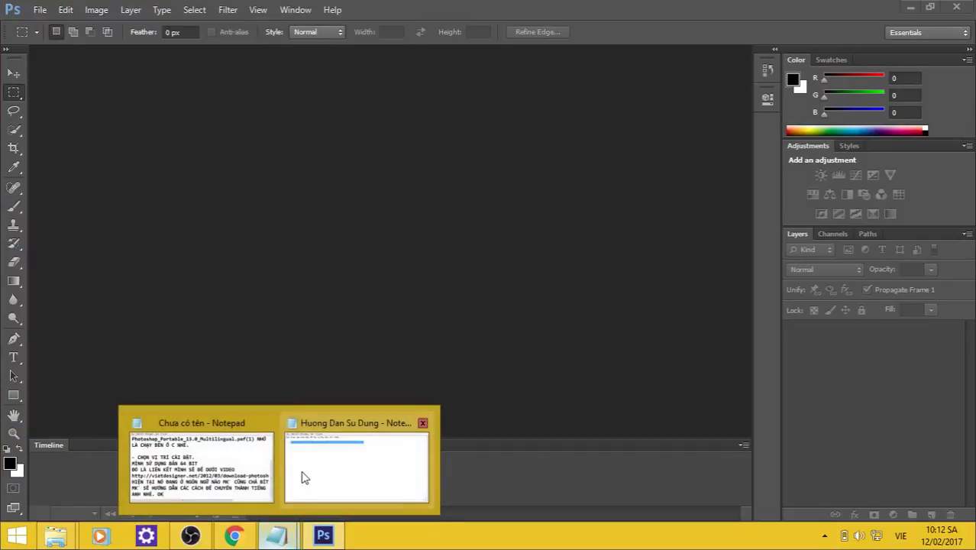
Type 'VẬY LÀ ĐÃ XONG NHÉ. VÀ MK` SẼ HƯỚNG DẪN CÁC BẠN' on a new Notepad line.
{"action": "left_click", "coordinate": [351, 458]}
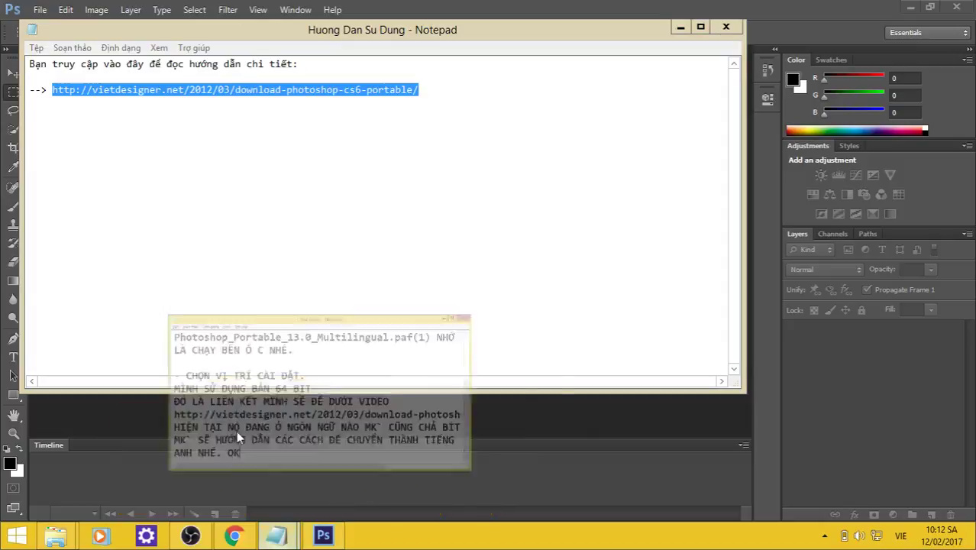
{"action": "left_click", "coordinate": [236, 431]}
{"action": "key", "text": "Return"}
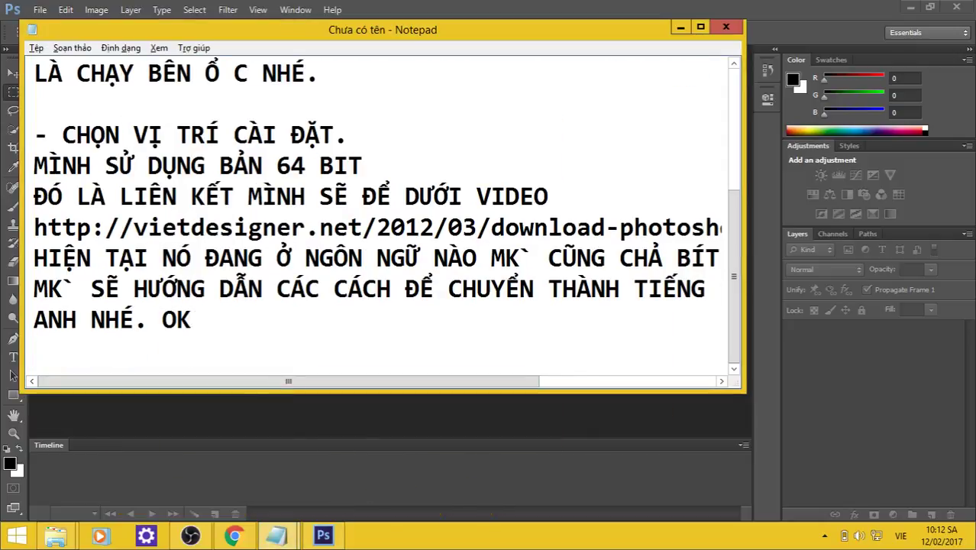
{"action": "type", "text": "VAY"}
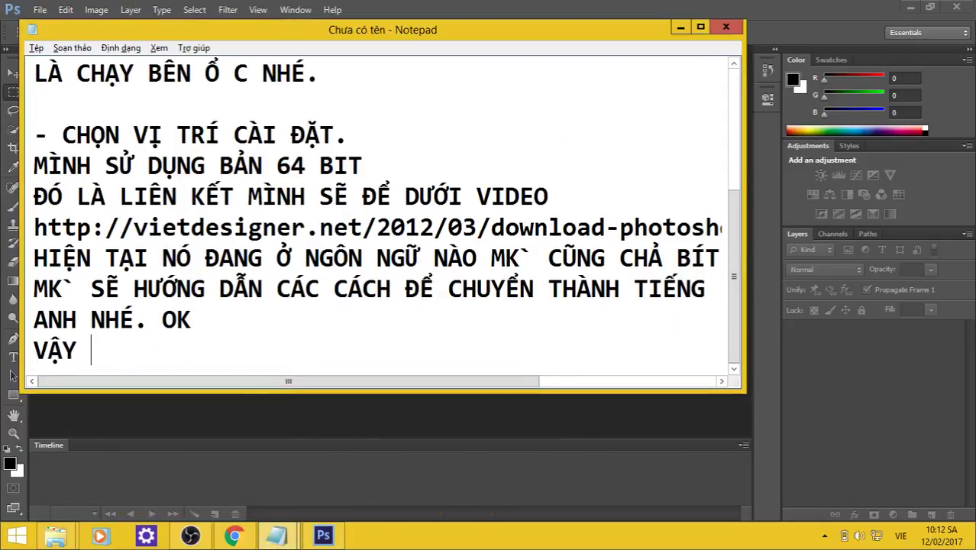
{"action": "type", "text": "A"}
{"action": "key", "text": "BackSpace"}
{"action": "key", "text": "BackSpace"}
{"action": "type", "text": "LA 4"}
{"action": "key", "text": "BackSpace"}
{"action": "key", "text": "BackSpace"}
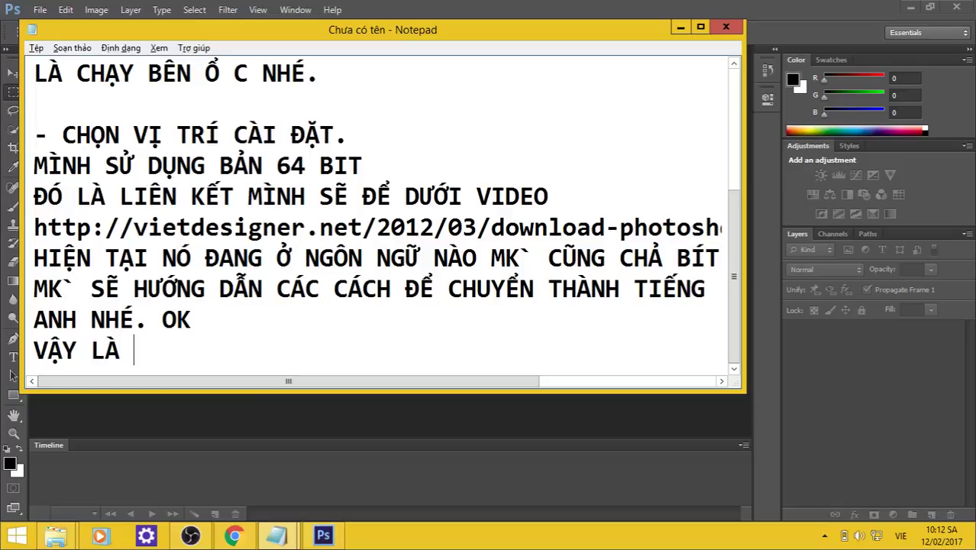
{"action": "type", "text": "ĐA"}
{"action": "type", "text": "XONG NH"}
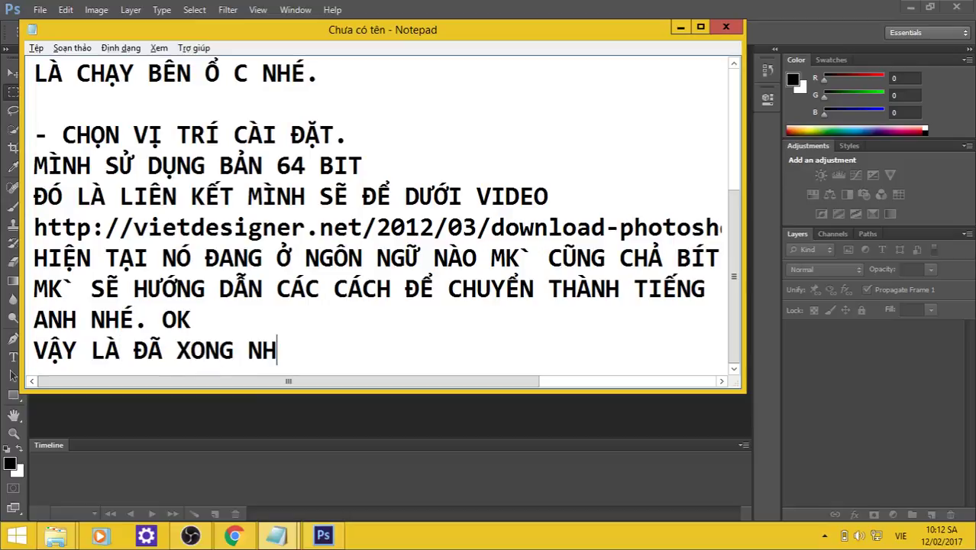
{"action": "type", "text": "É"}
{"action": "type", "text": ". VÀ"}
{"action": "type", "text": " MK2 "}
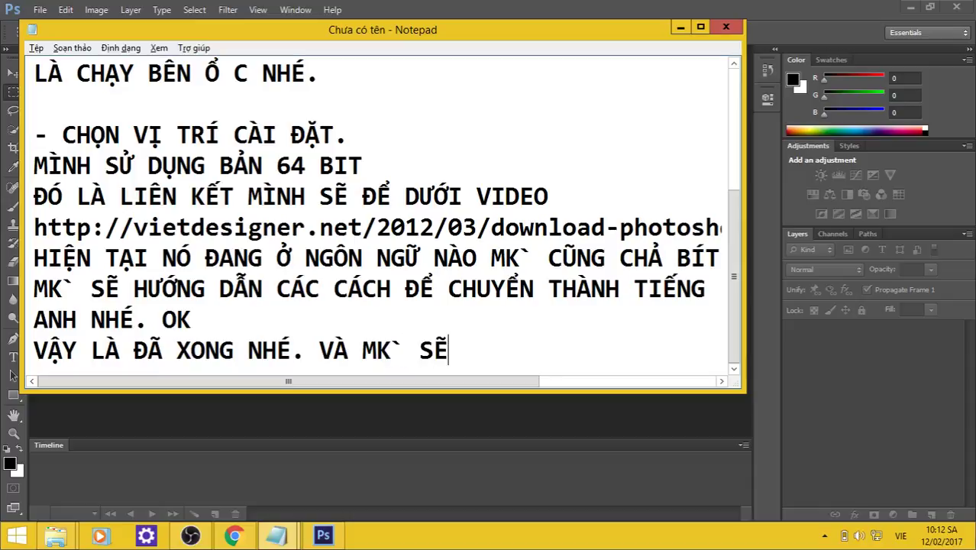
{"action": "type", "text": "UONG"}
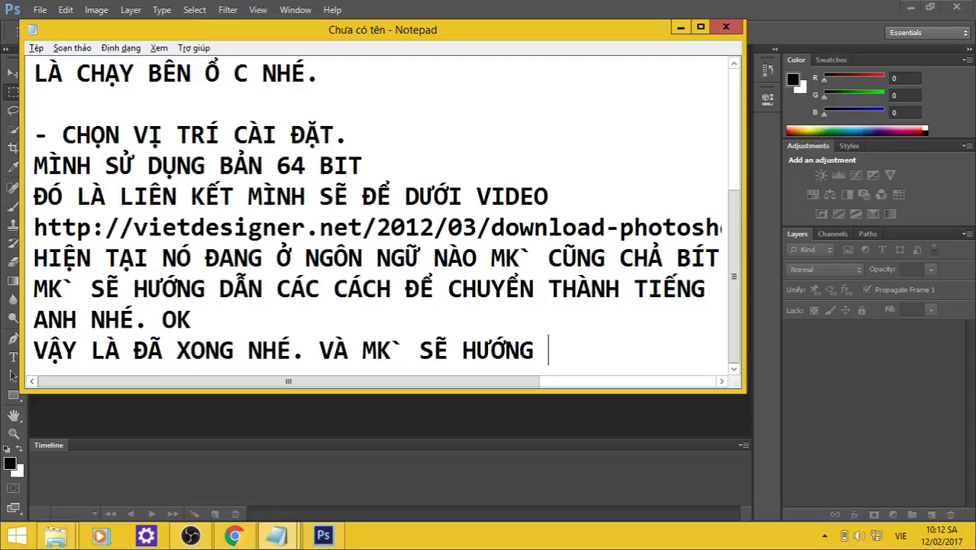
{"action": "type", "text": "DANCAC"}
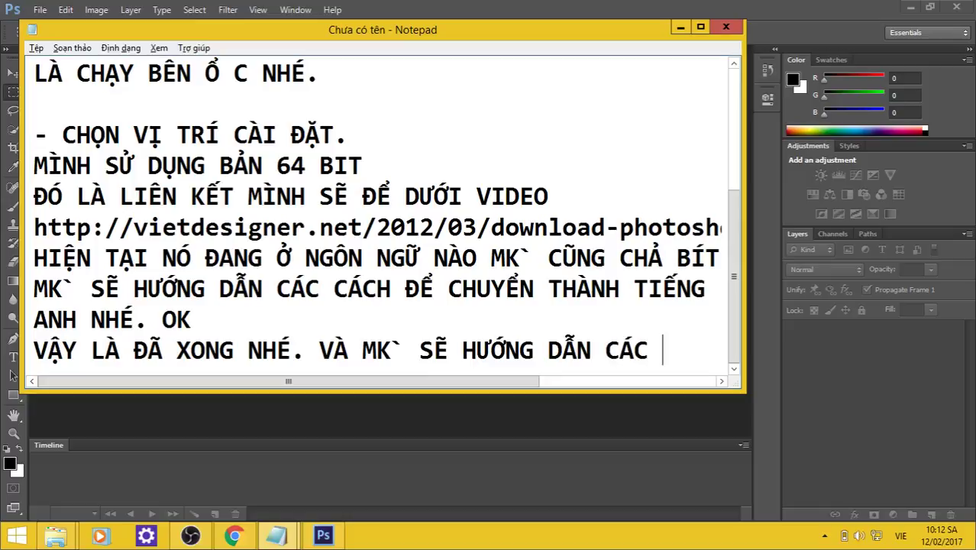
{"action": "type", "text": "BANCAC"}
{"action": "key", "text": "BackSpace"}
{"action": "key", "text": "BackSpace"}
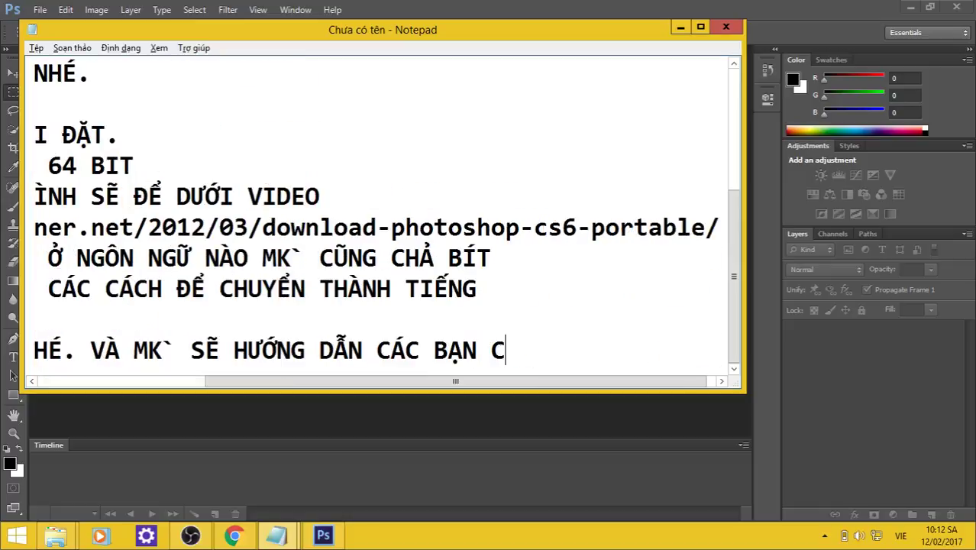
Finish the sentence with 'CÁCH ĐÁNH CHỮ TIẾNG VIỆT' on the next line.
{"action": "key", "text": "Return"}
{"action": "type", "text": "CACH"}
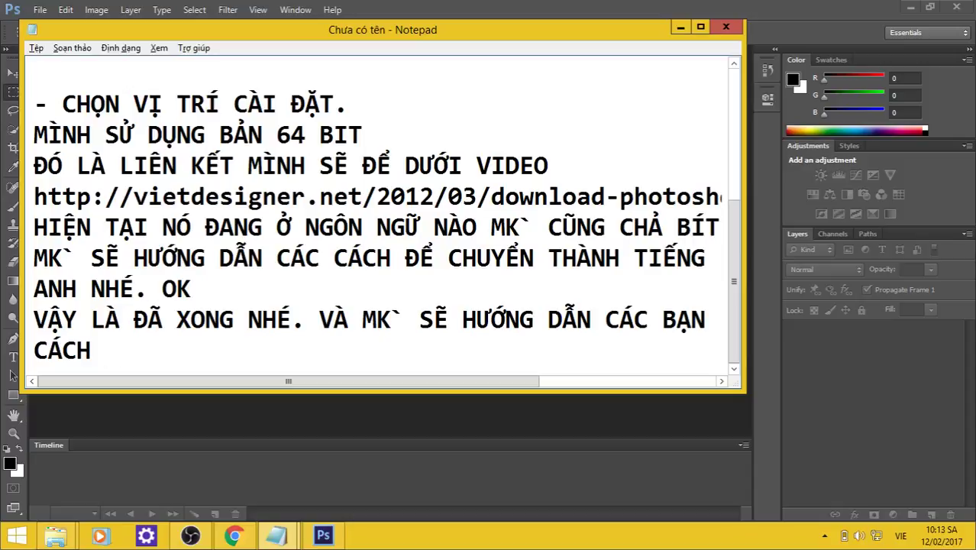
{"action": "type", "text": " DANH"}
{"action": "type", "text": "CHU"}
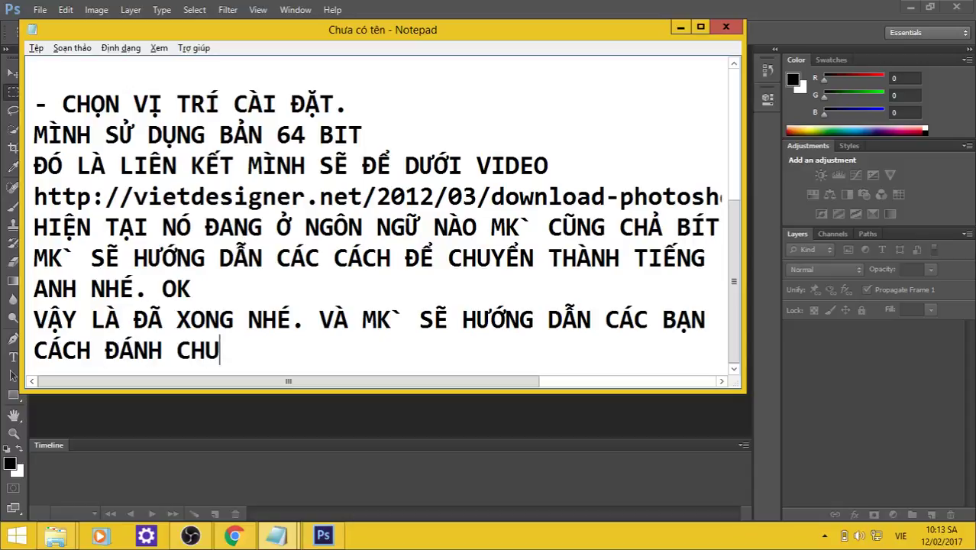
{"action": "type", "text": "TIE"}
{"action": "type", "text": "s "}
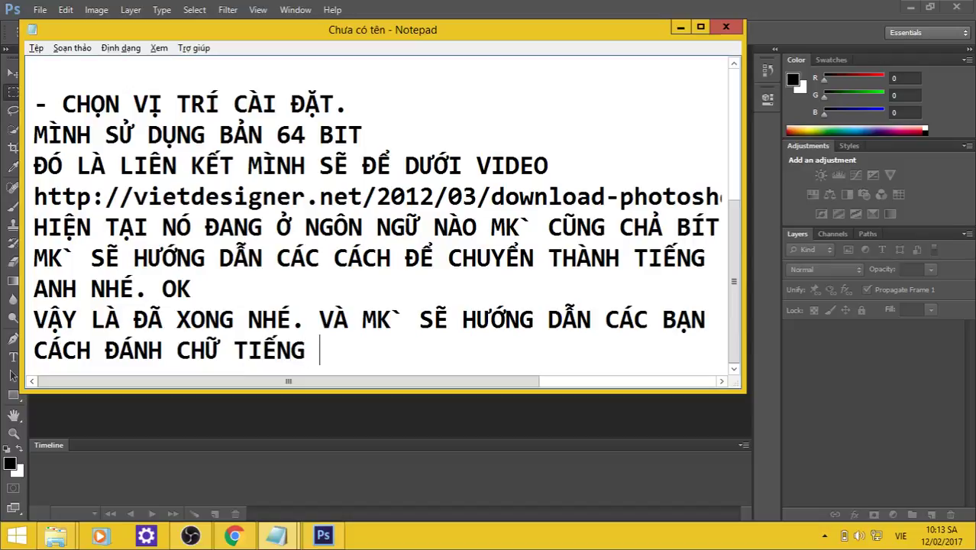
{"action": "type", "text": "VIỆT"}
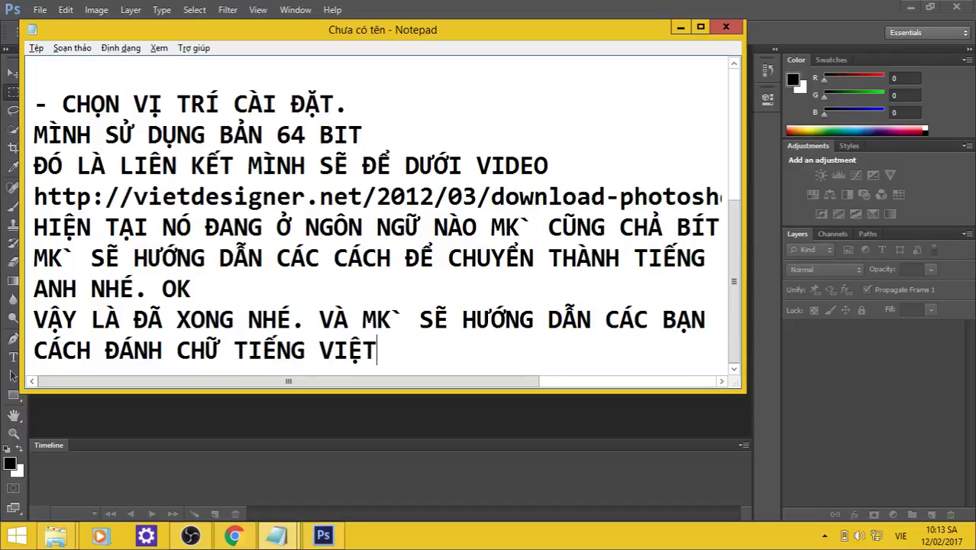
Set User Account Control to Never notify via Control Panel's Action Center, then close it.
{"action": "left_click", "coordinate": [679, 27]}
{"action": "mouse_move", "coordinate": [974, 4]}
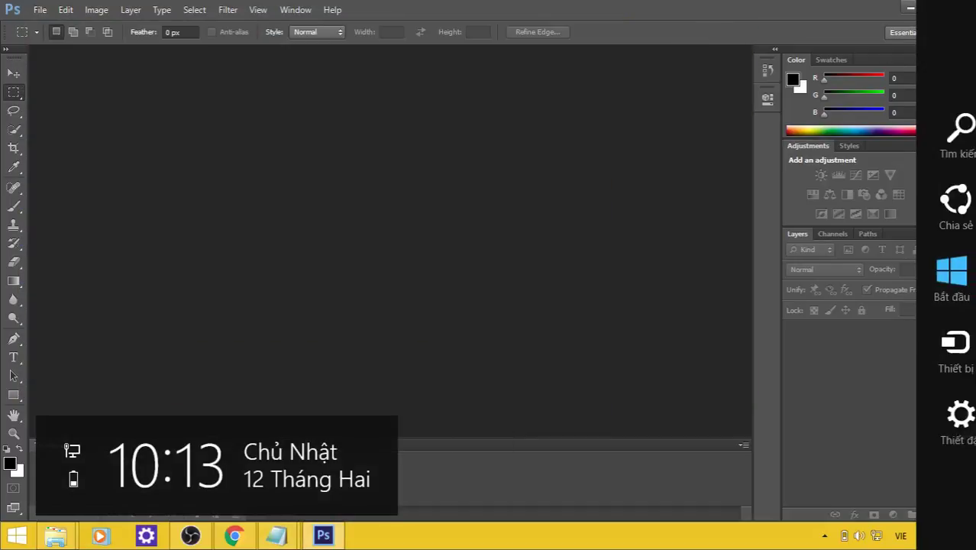
{"action": "left_click", "coordinate": [970, 434]}
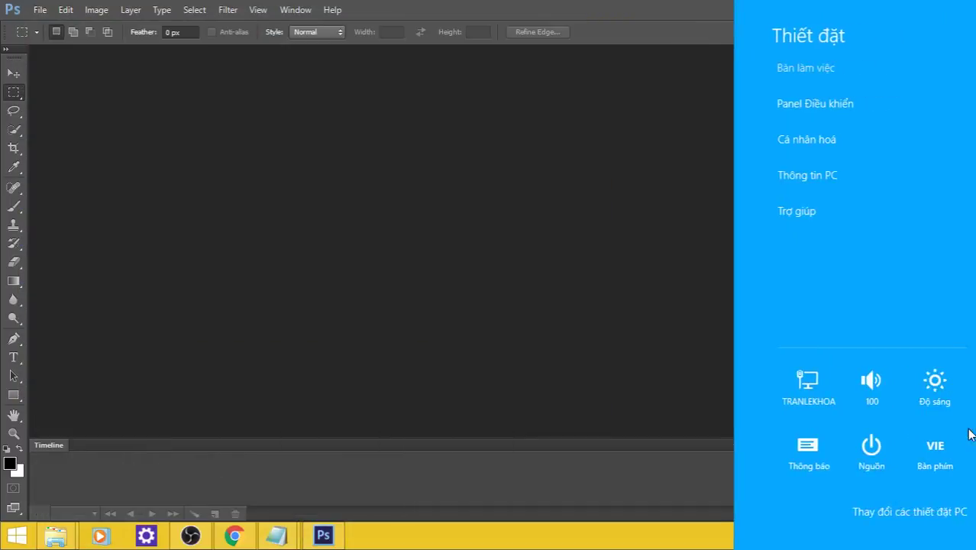
{"action": "left_click", "coordinate": [779, 106]}
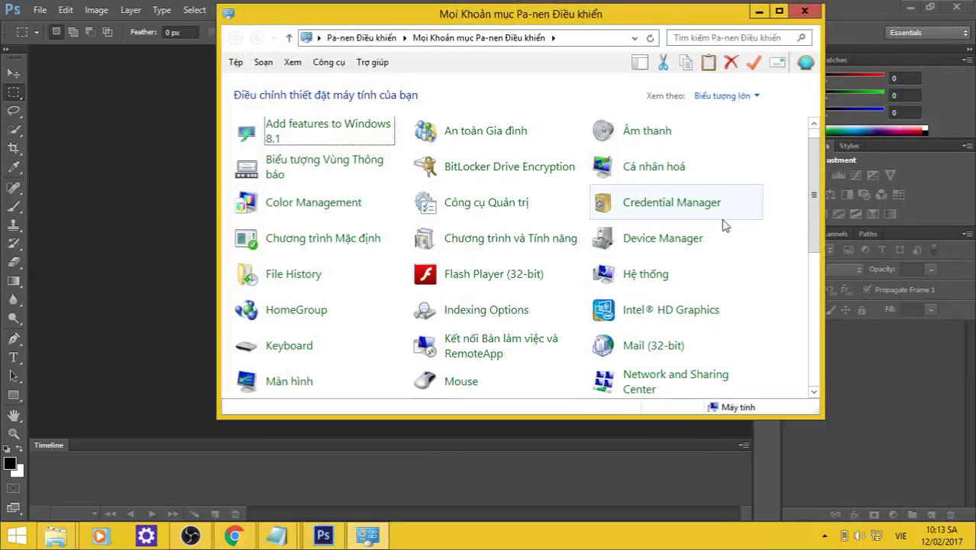
{"action": "left_click", "coordinate": [779, 12]}
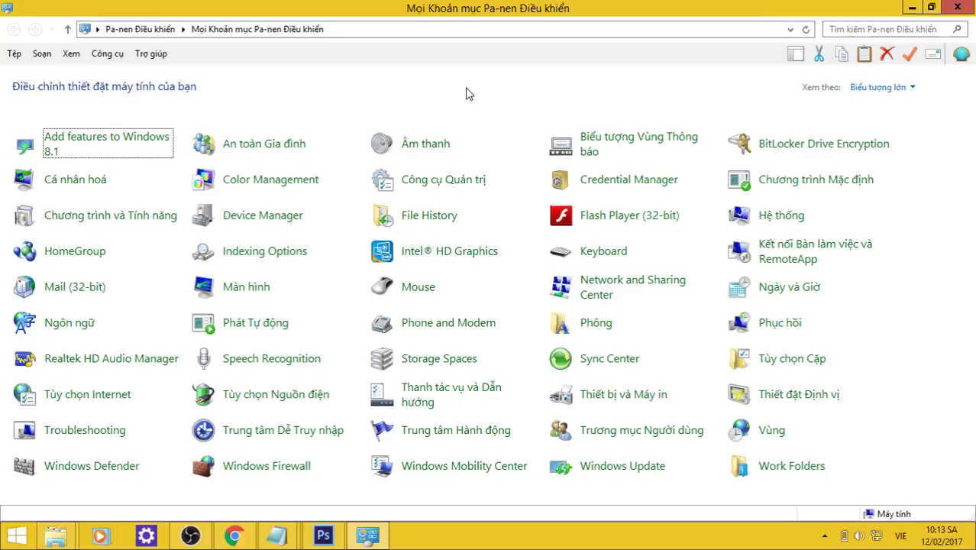
{"action": "left_click", "coordinate": [453, 432]}
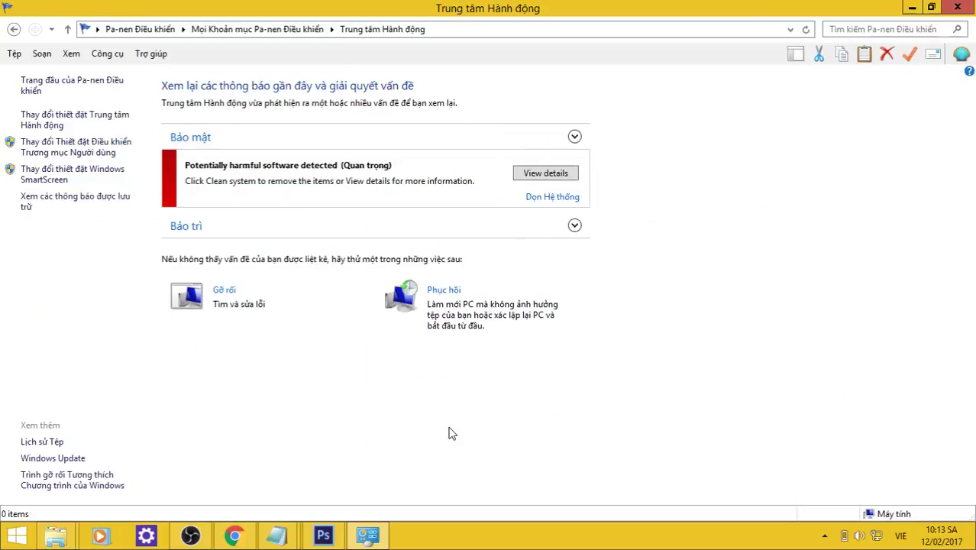
{"action": "left_click", "coordinate": [63, 152]}
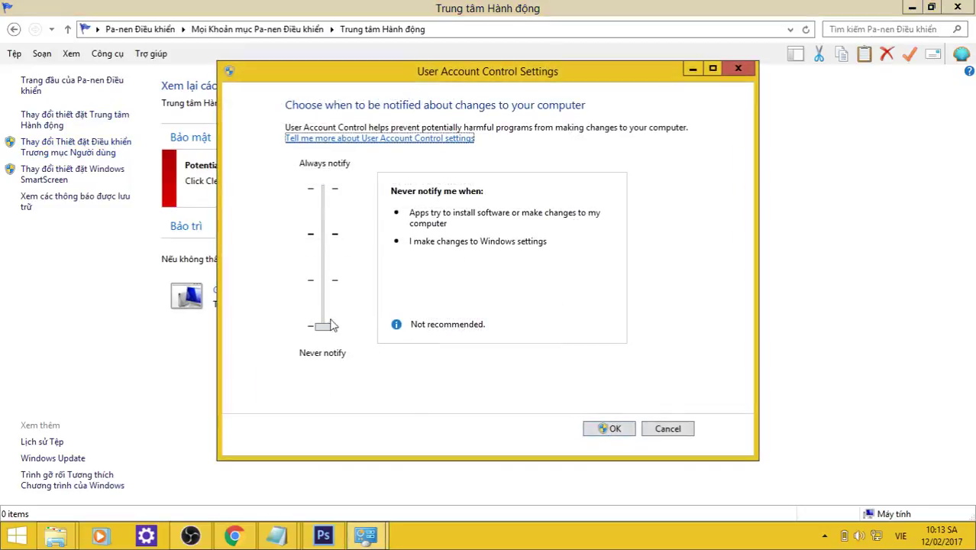
{"action": "left_click", "coordinate": [600, 430]}
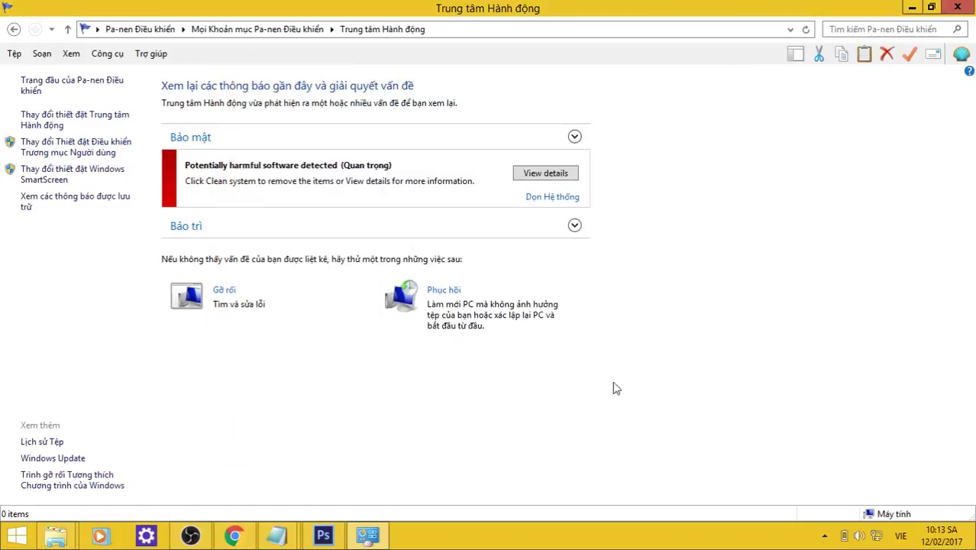
{"action": "left_click", "coordinate": [958, 6]}
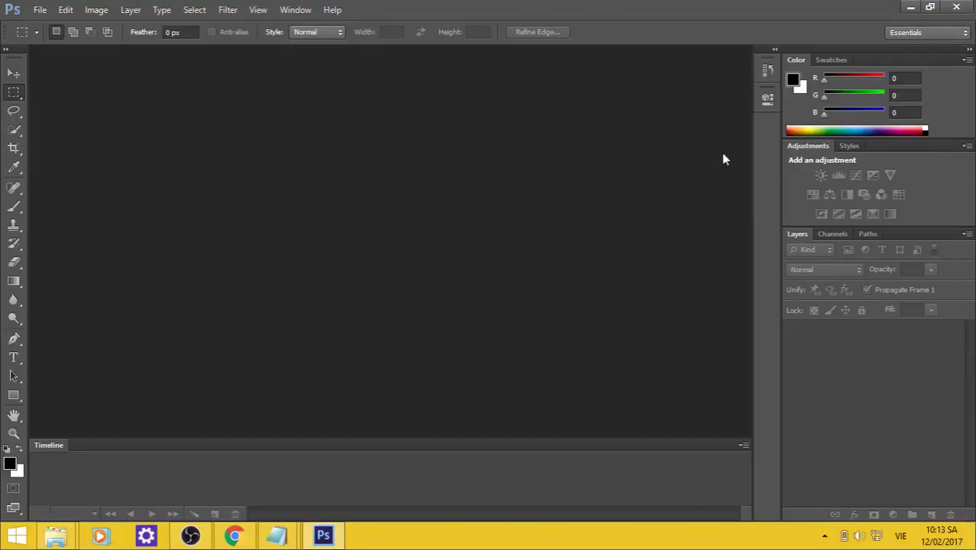
Finish the Notepad notes with a period, a 'HẸN GẶP LẠI' goodbye line, and a 'THÂN!' sign-off with signature tag.
{"action": "mouse_move", "coordinate": [276, 535]}
{"action": "left_click", "coordinate": [243, 468]}
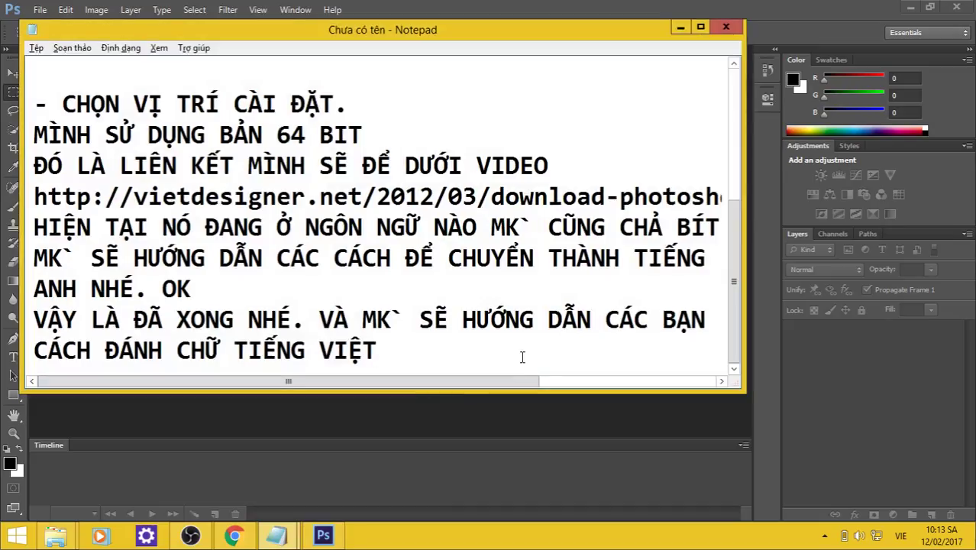
{"action": "type", "text": "."}
{"action": "key", "text": "Return"}
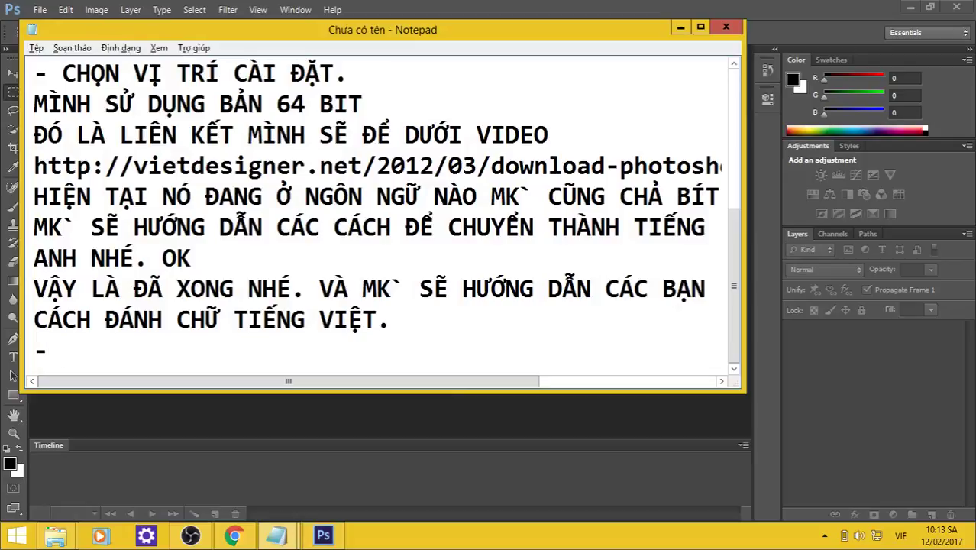
{"action": "type", "text": "XIN CHAO "}
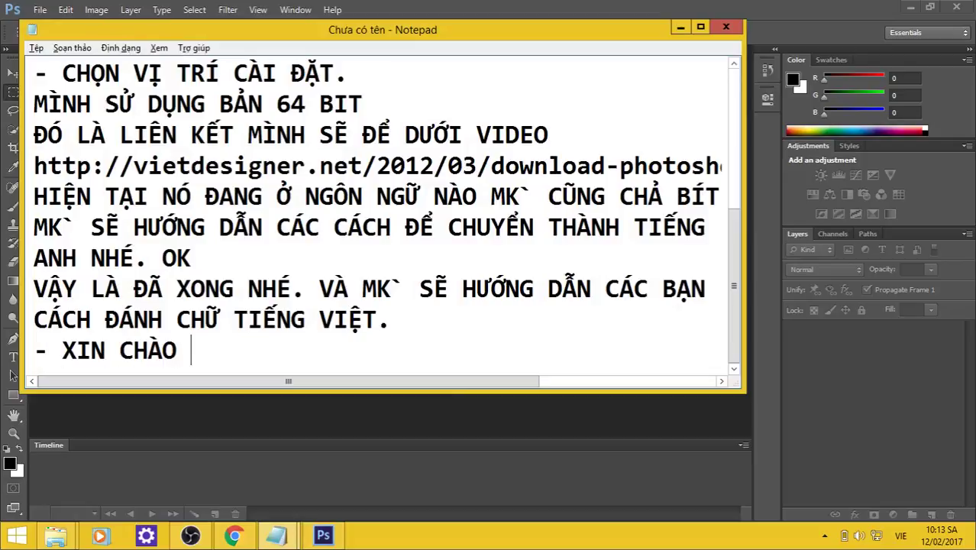
{"action": "type", "text": "VÀ HAN"}
{"action": "key", "text": "BackSpace"}
{"action": "key", "text": "BackSpace"}
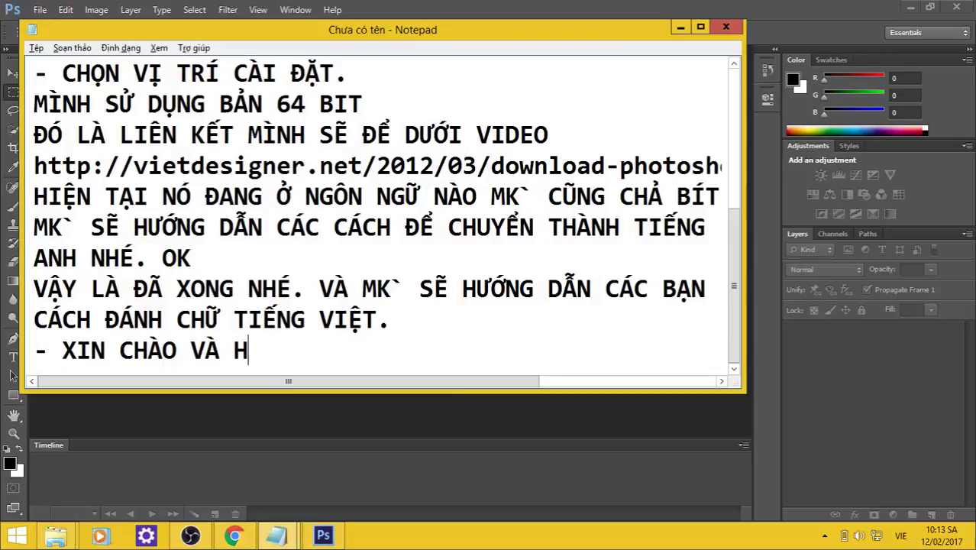
{"action": "type", "text": "ẸN GAP"}
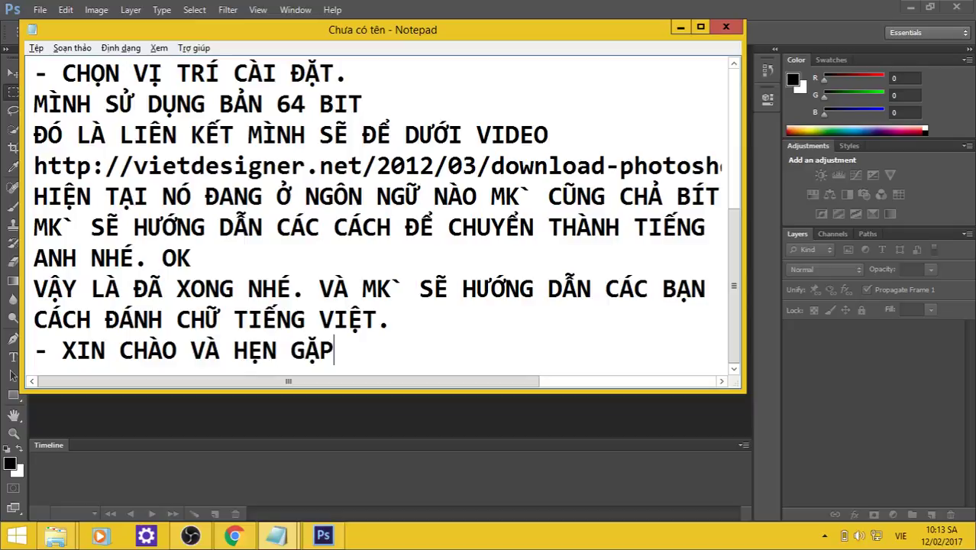
{"action": "type", "text": " LAI PP."}
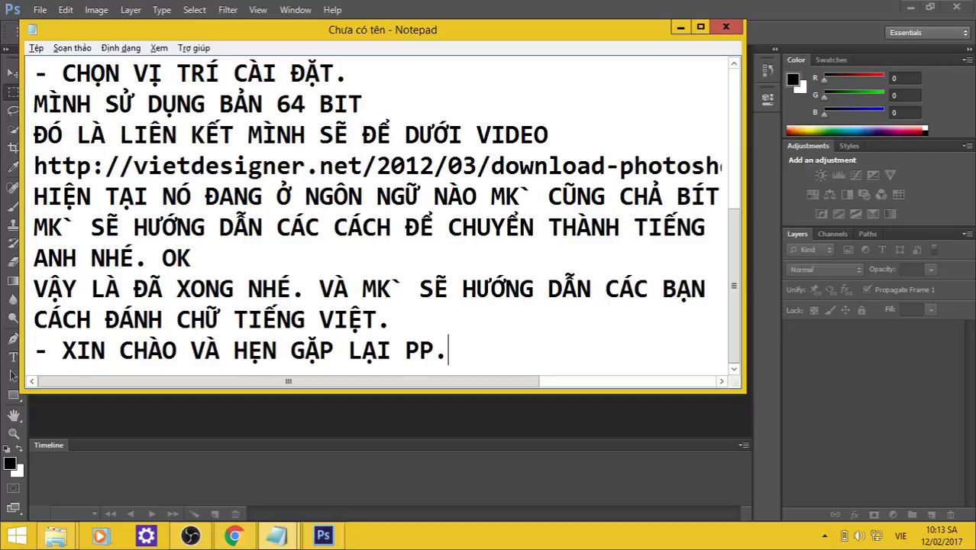
{"action": "key", "text": "Return"}
{"action": "type", "text": "tH"}
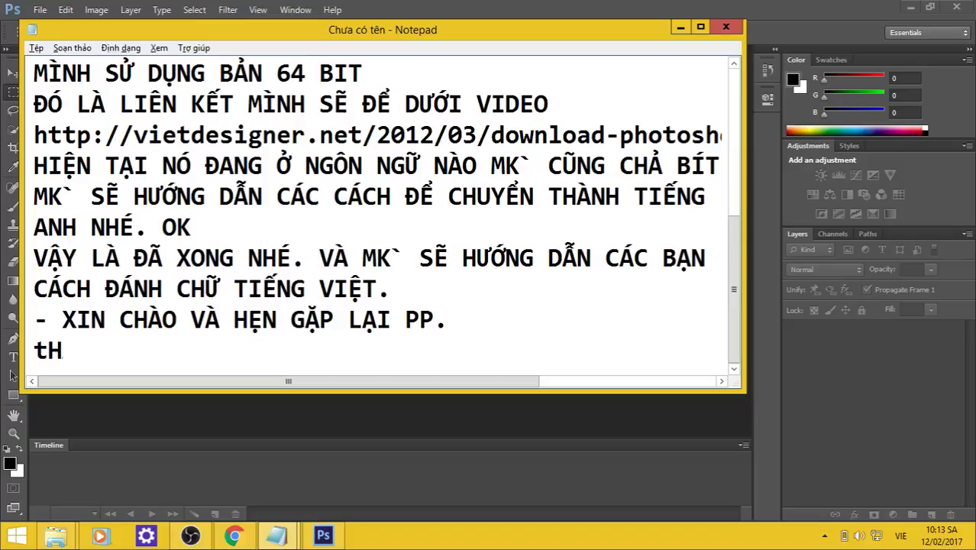
{"action": "type", "text": "AN"}
{"action": "key", "text": "BackSpace"}
{"action": "key", "text": "BackSpace"}
{"action": "key", "text": "BackSpace"}
{"action": "key", "text": "BackSpace"}
{"action": "key", "text": "BackSpace"}
{"action": "key", "text": "BackSpace"}
{"action": "type", "text": "THAN"}
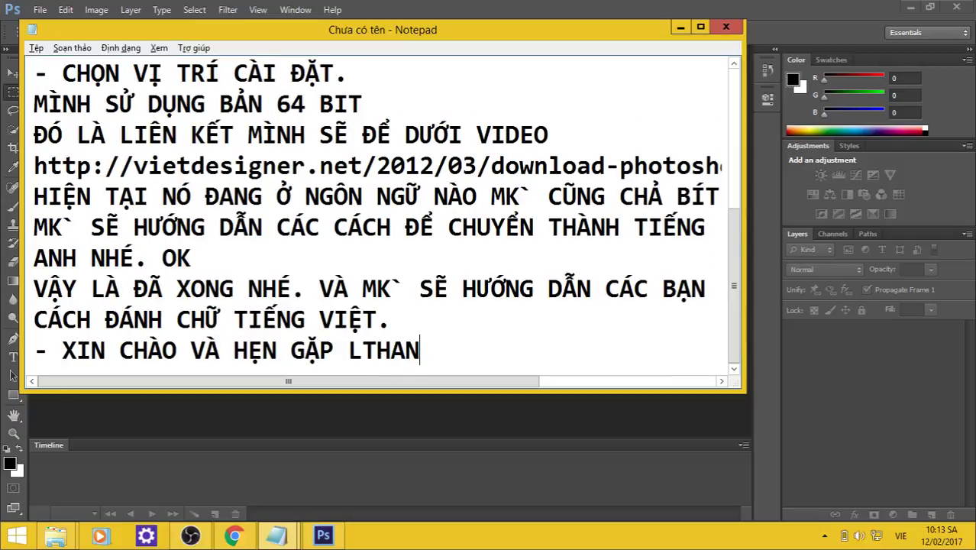
{"action": "key", "text": "BackSpace"}
{"action": "key", "text": "BackSpace"}
{"action": "key", "text": "BackSpace"}
{"action": "key", "text": "BackSpace"}
{"action": "key", "text": "BackSpace"}
{"action": "key", "text": "BackSpace"}
{"action": "key", "text": "BackSpace"}
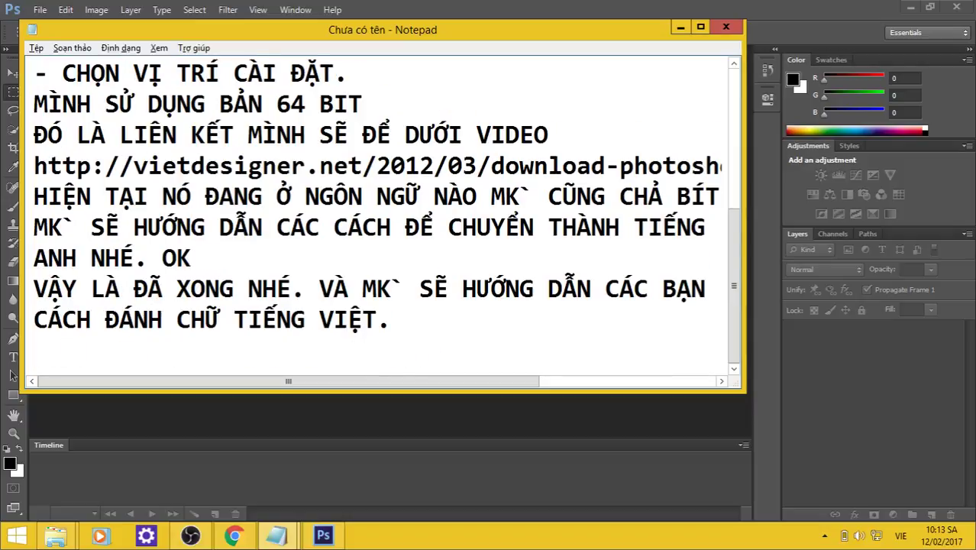
{"action": "type", "text": "THAAN!"}
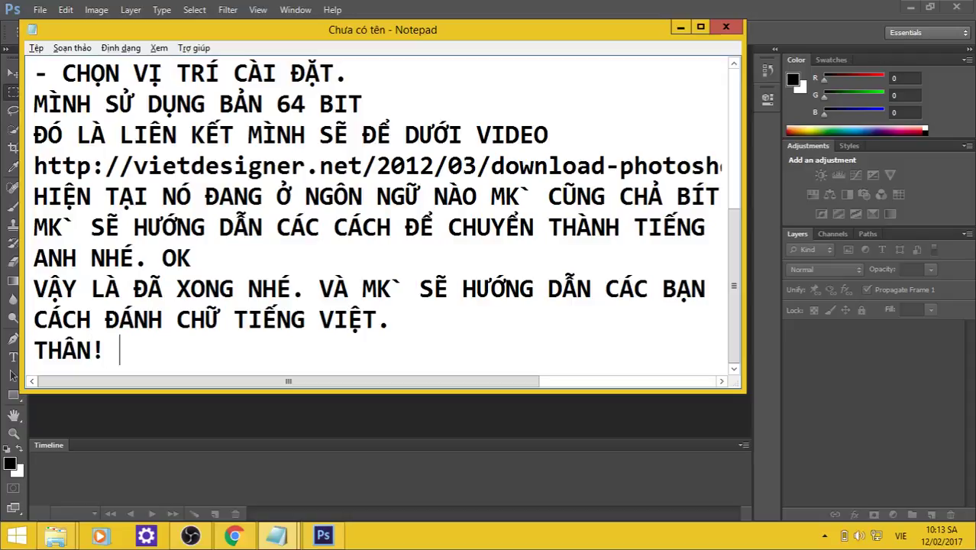
{"action": "type", "text": "#TLK"}
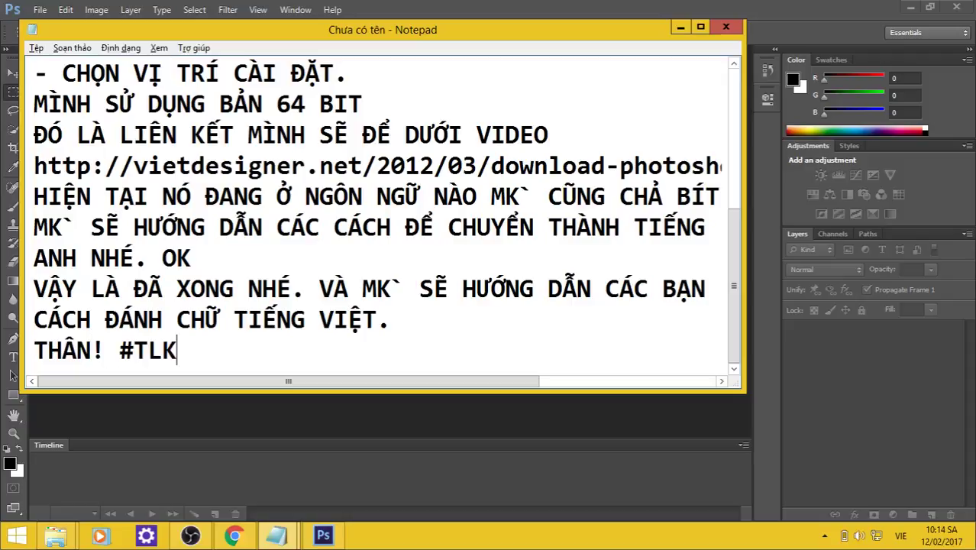
Minimize Notepad and Photoshop, then clear the file selection in the PhotoshopPortable folder.
{"action": "left_click", "coordinate": [681, 28]}
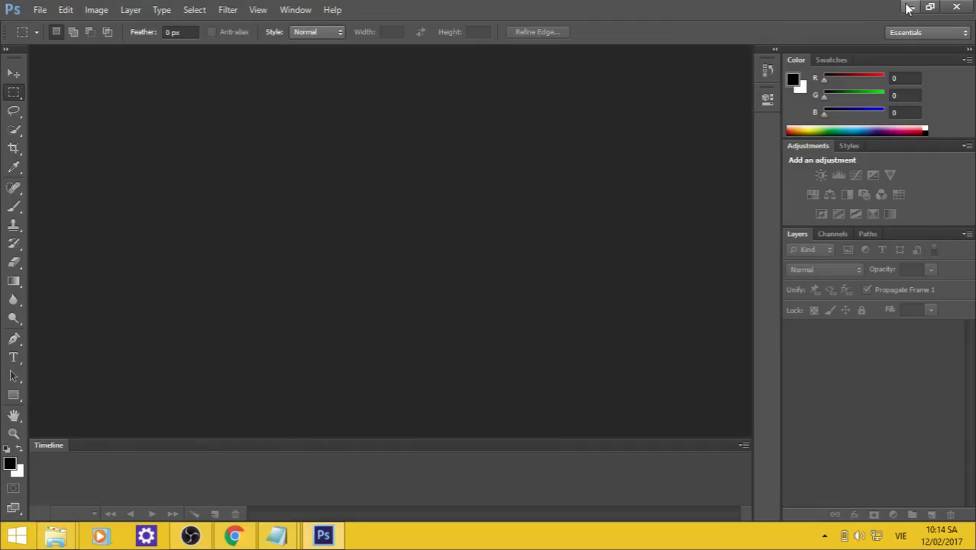
{"action": "left_click", "coordinate": [909, 7]}
{"action": "left_click", "coordinate": [704, 343]}
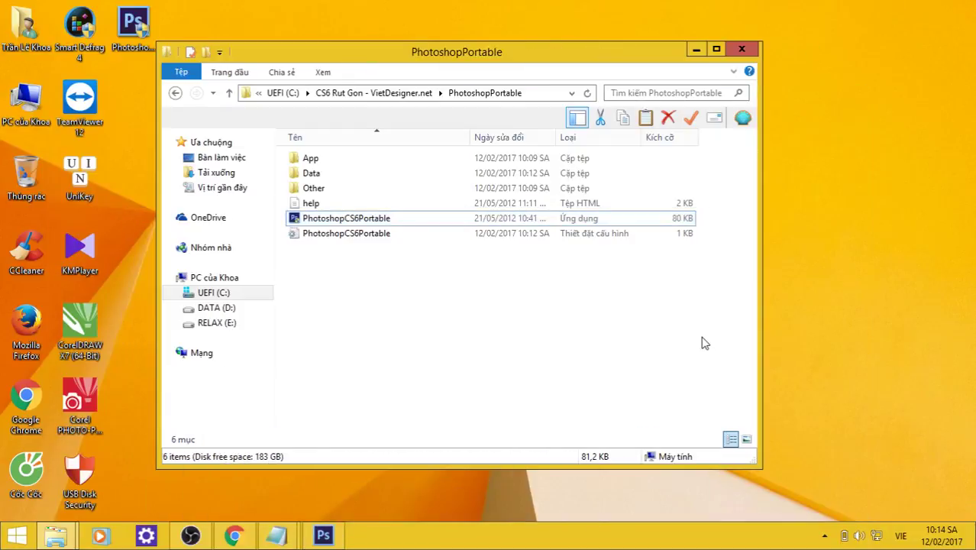